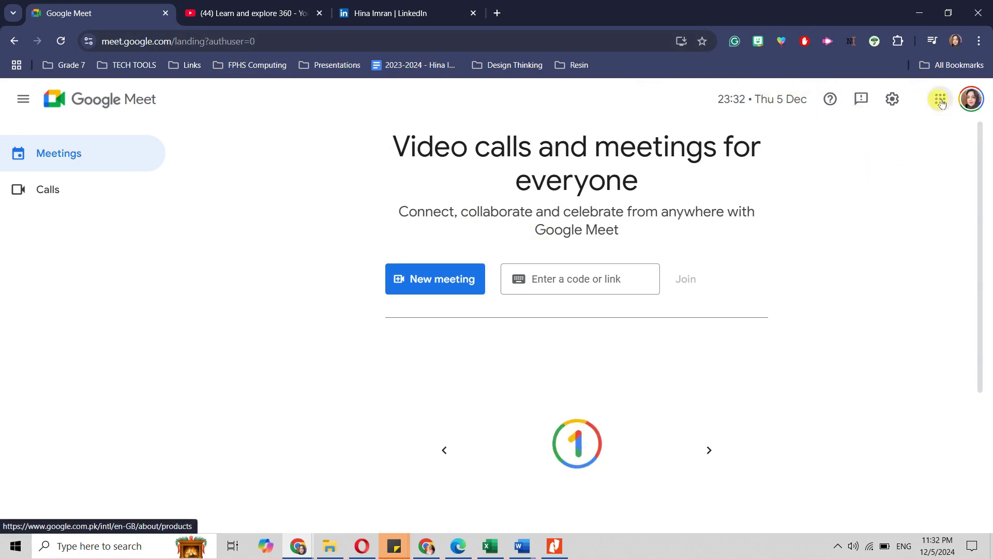
# Close the duplicate Meet tab and start an instant meeting from New meeting
pyautogui.click(940, 99)
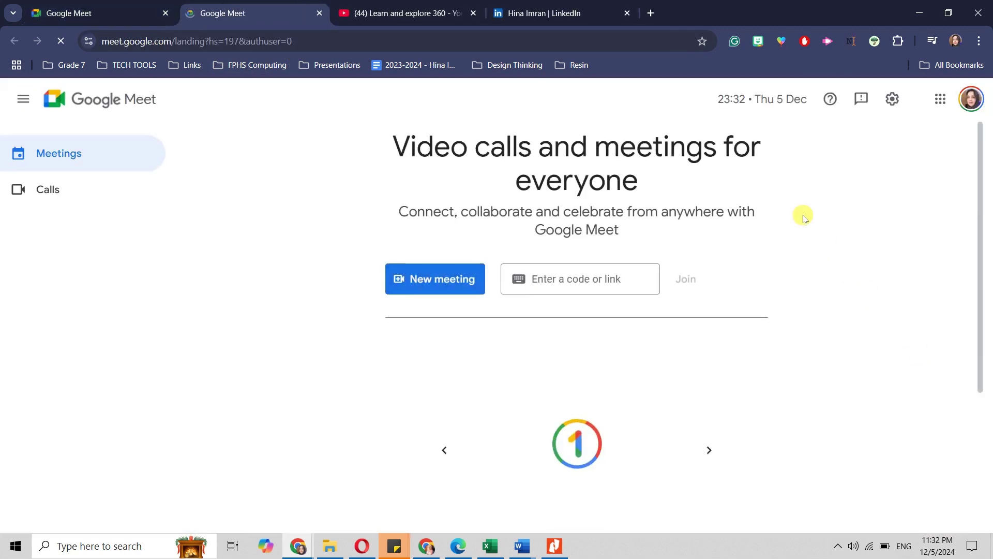
pyautogui.click(168, 15)
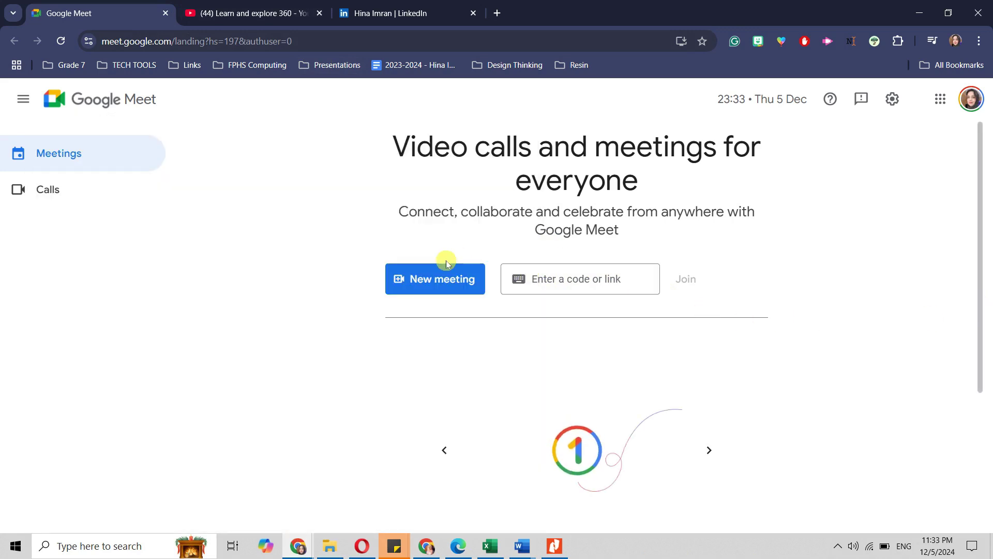
pyautogui.click(429, 283)
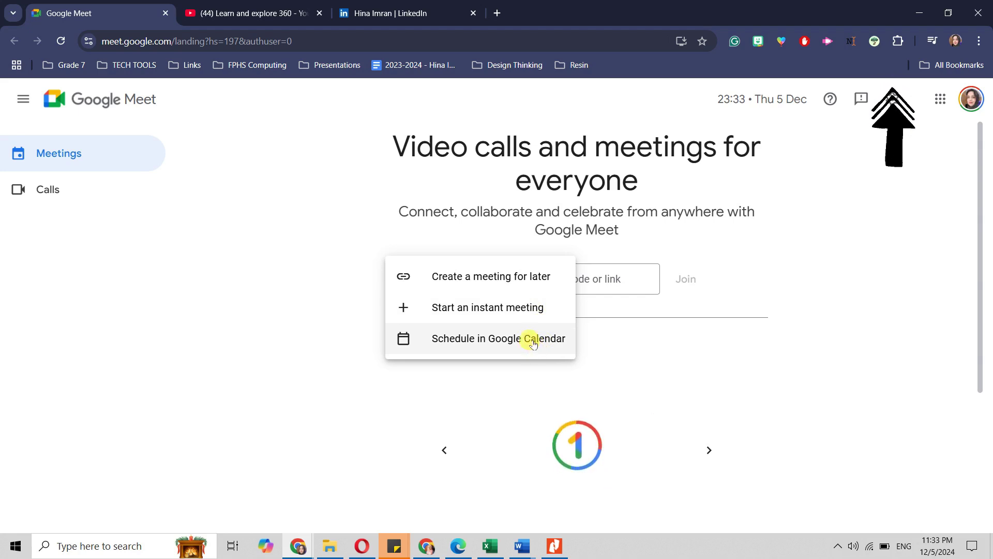
pyautogui.click(526, 312)
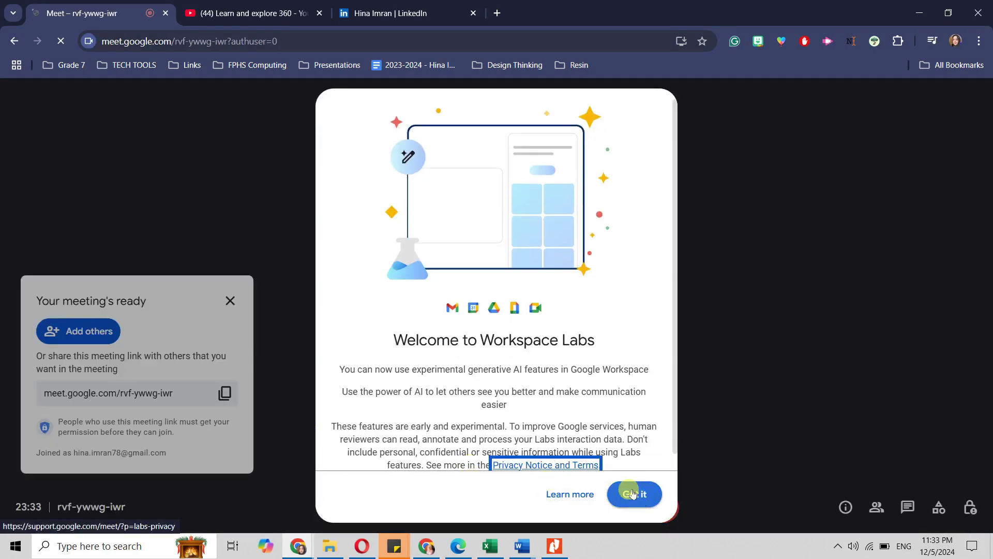
# Dismiss the Workspace Labs and meeting-ready notices, turn the camera off and mute the microphone
pyautogui.click(634, 494)
pyautogui.hotkey('ctrl', 'e')
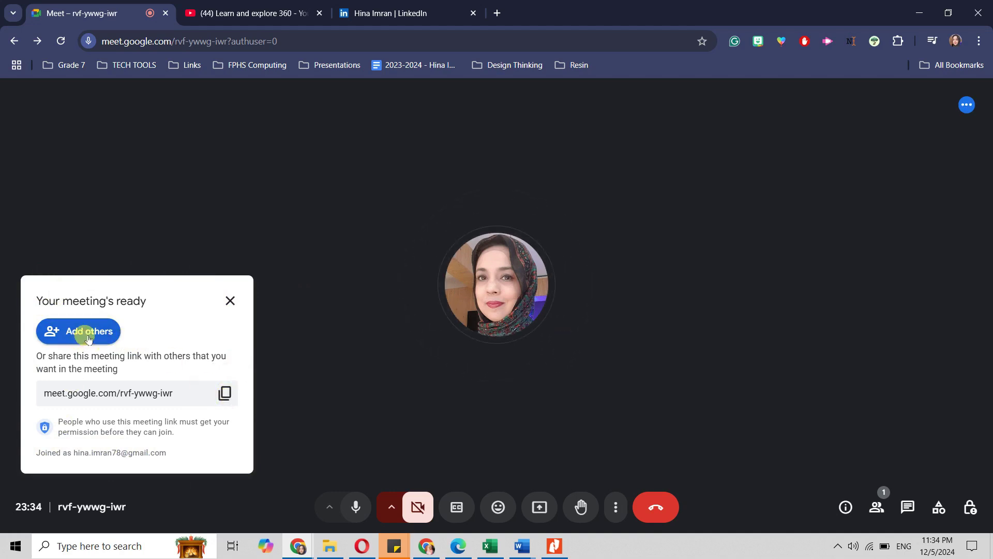
pyautogui.click(231, 300)
pyautogui.moveTo(497, 284)
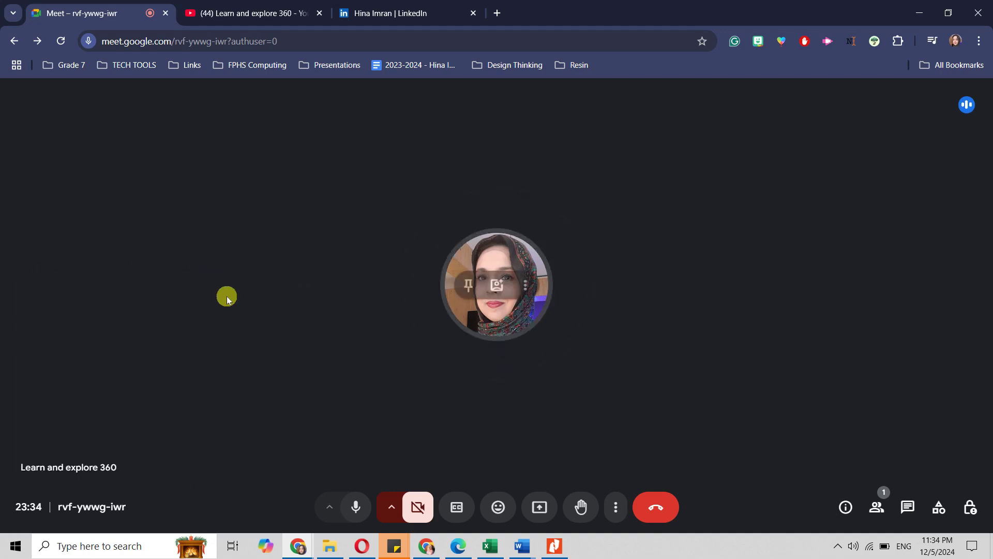
pyautogui.hotkey('ctrl', 'd')
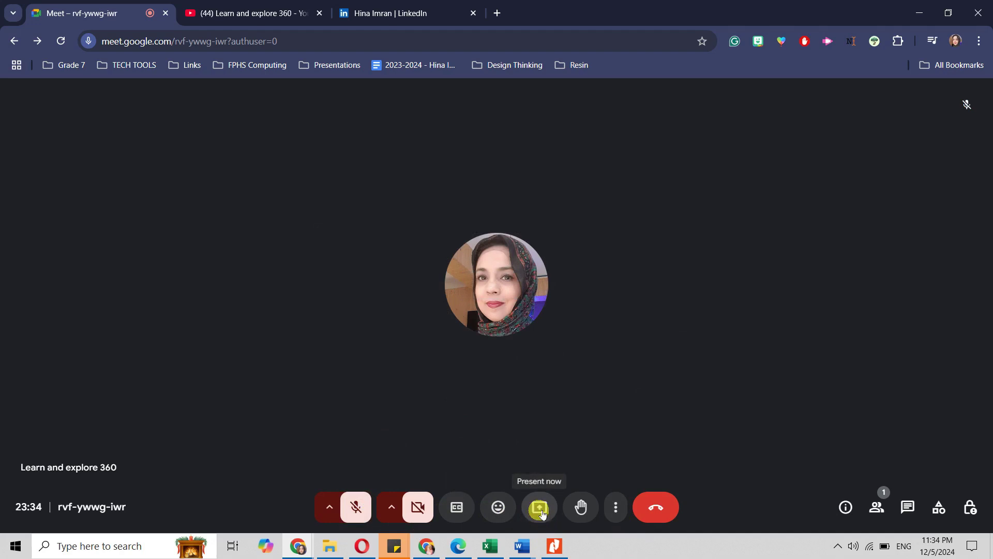
# Open Present now and view the Window tab of shareable open windows
pyautogui.click(541, 509)
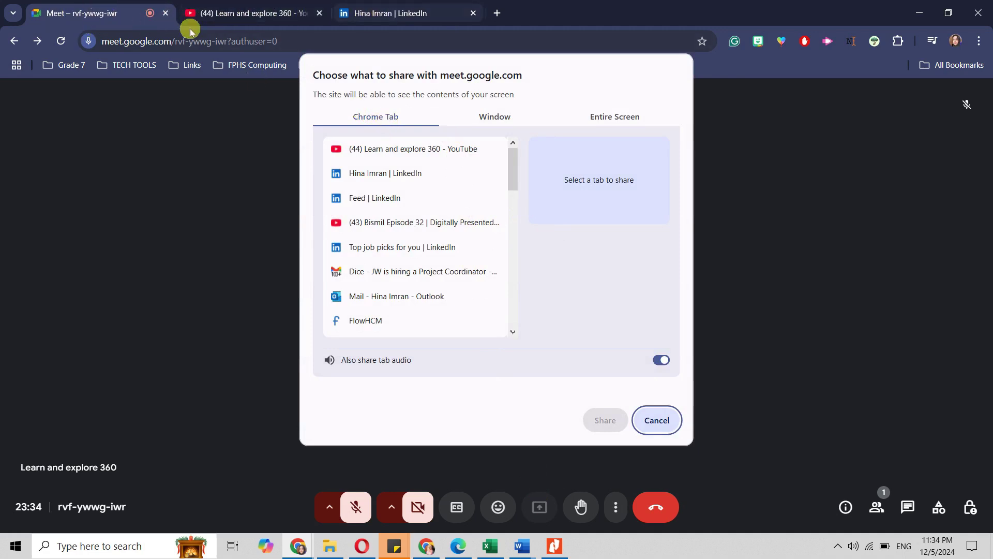
pyautogui.click(503, 120)
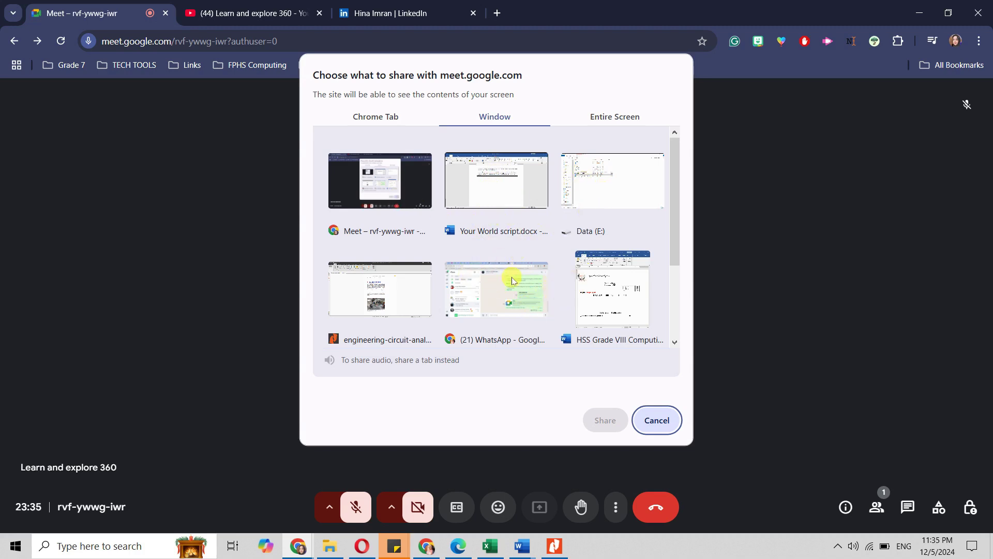
pyautogui.scroll(-2, 512, 281)
pyautogui.scroll(2, 516, 276)
pyautogui.scroll(-3, 613, 297)
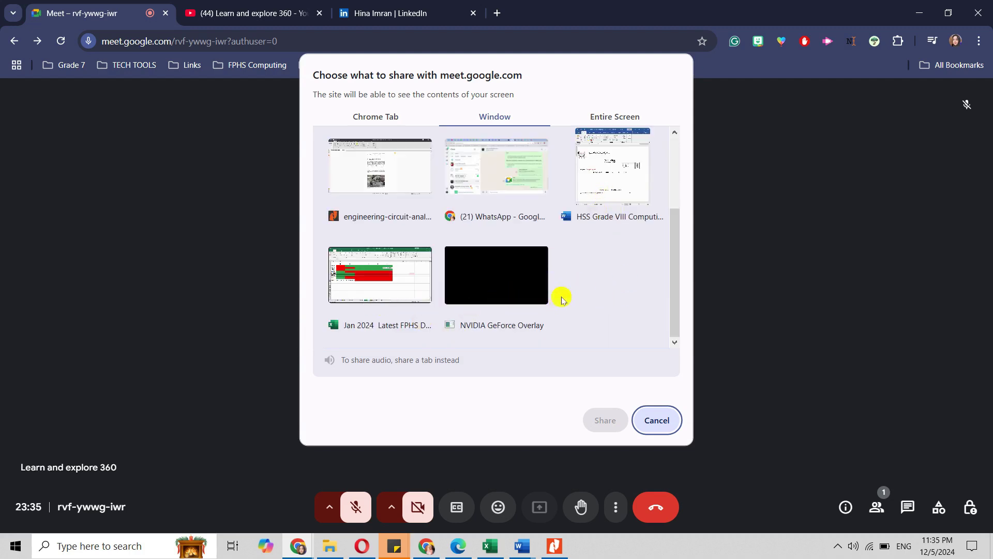
pyautogui.scroll(3, 562, 298)
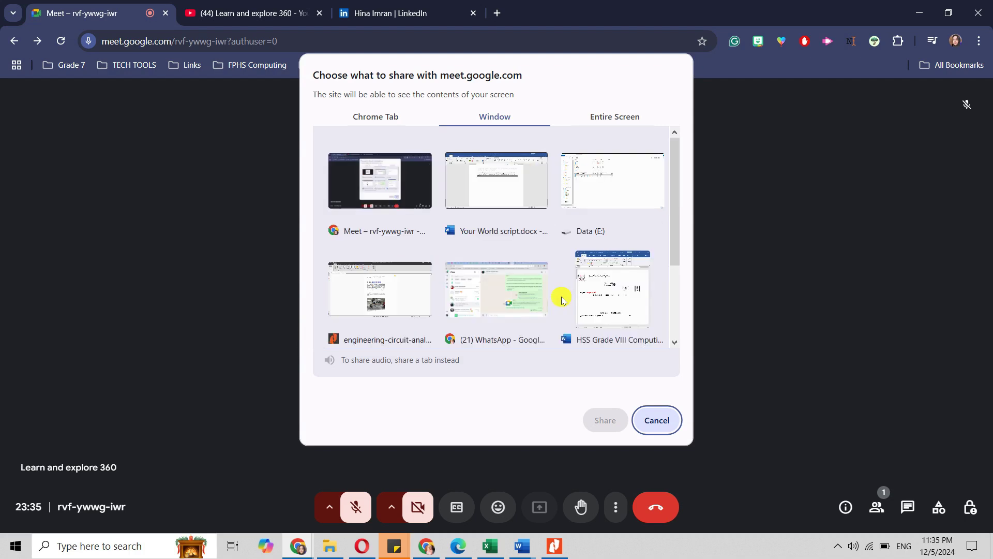
# Share the Entire screen option and hide the screen-sharing notification
pyautogui.click(628, 118)
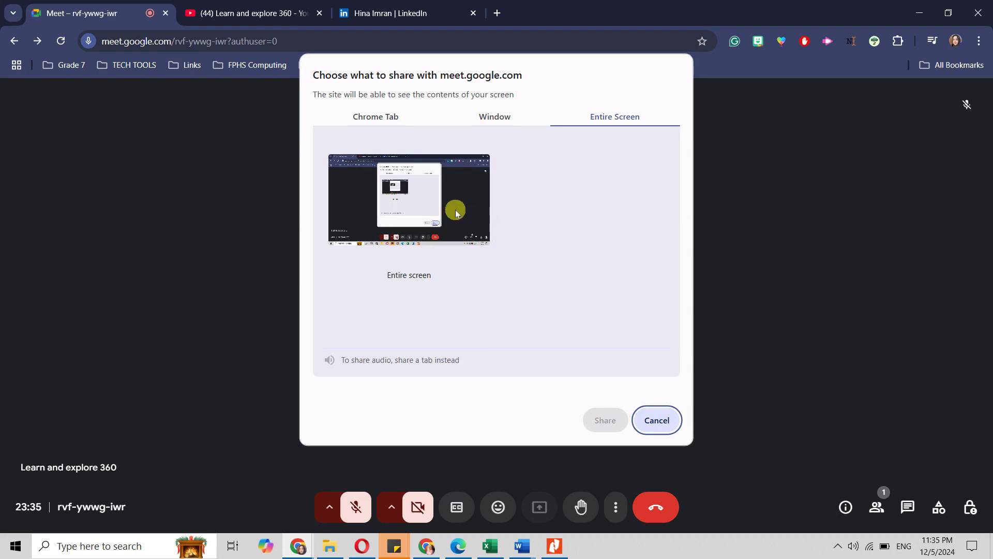
pyautogui.click(412, 196)
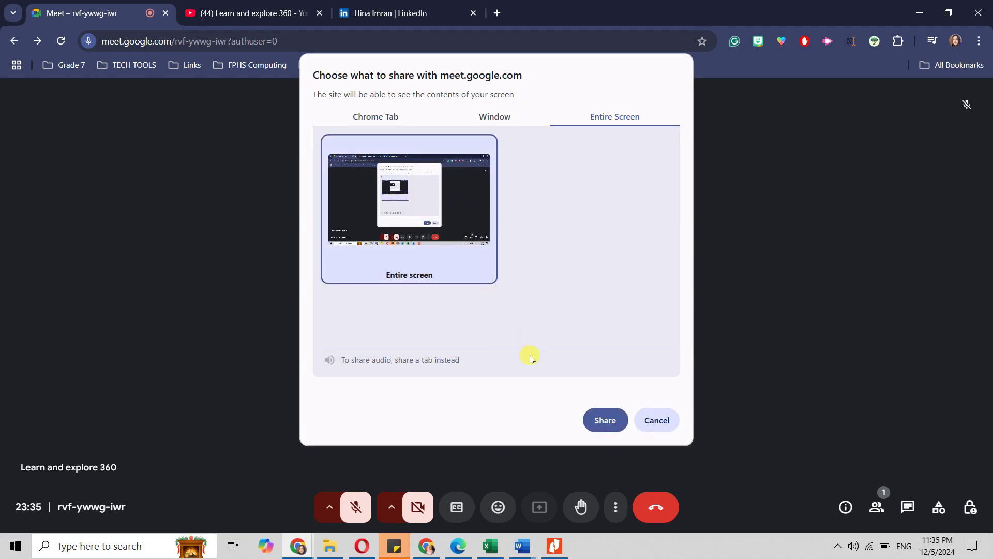
pyautogui.click(604, 420)
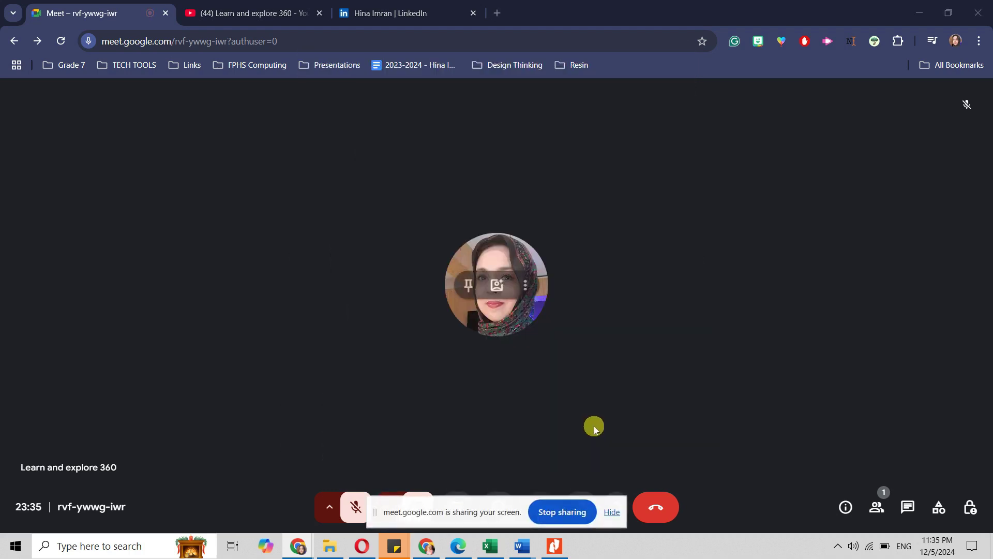
pyautogui.click(610, 512)
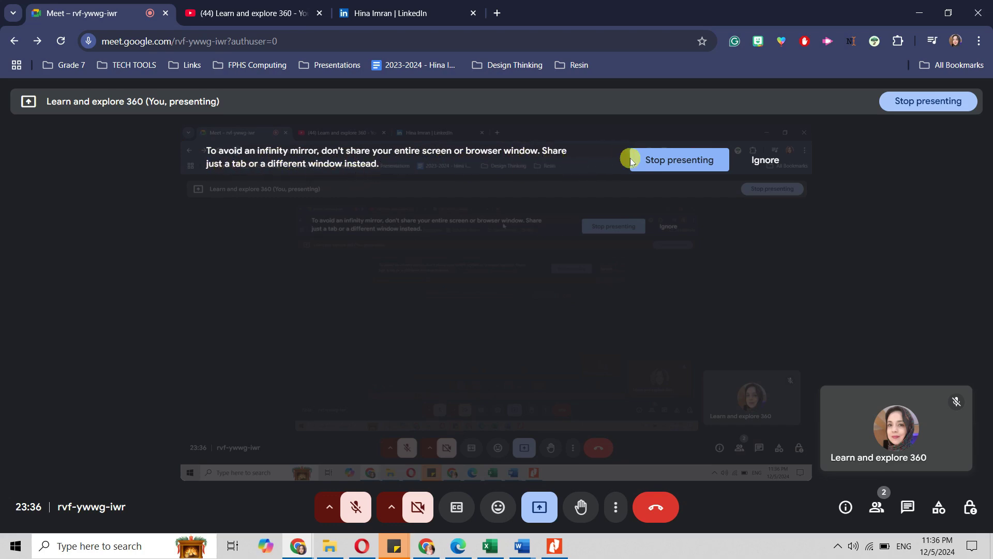
# Ignore the infinity-mirror warning and reposition the floating call window over the YouTube channel page
pyautogui.click(765, 160)
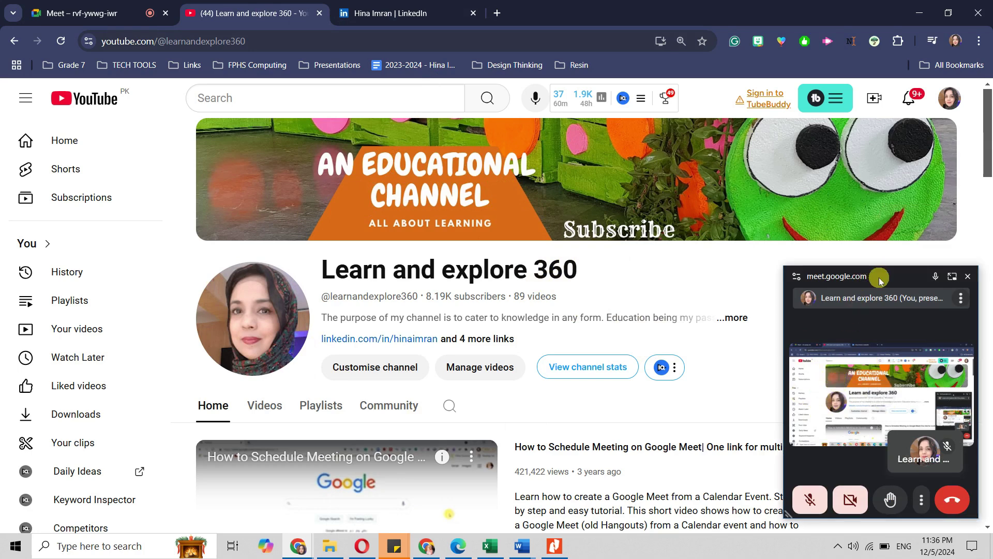
pyautogui.moveTo(877, 277); pyautogui.dragTo(674, 183)
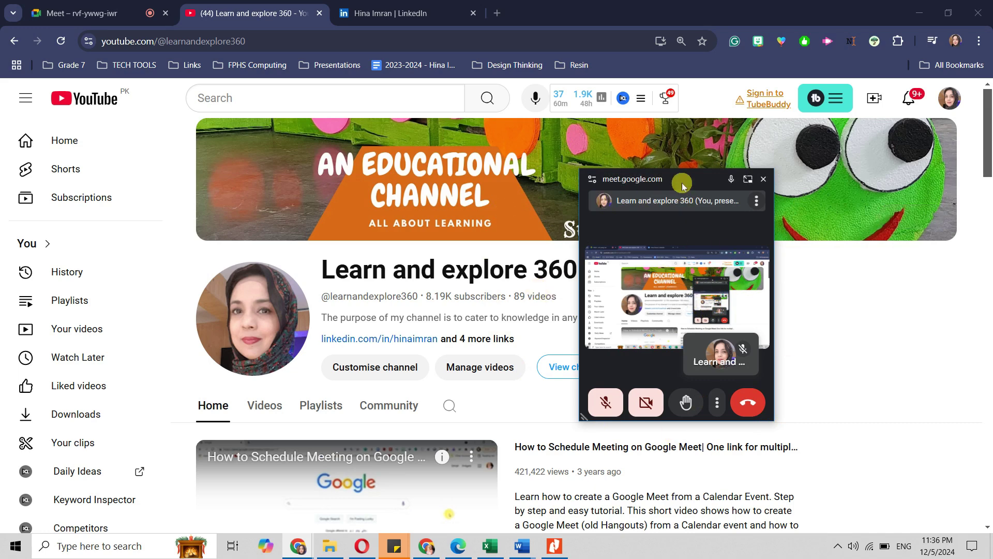
pyautogui.moveTo(683, 183); pyautogui.dragTo(885, 273)
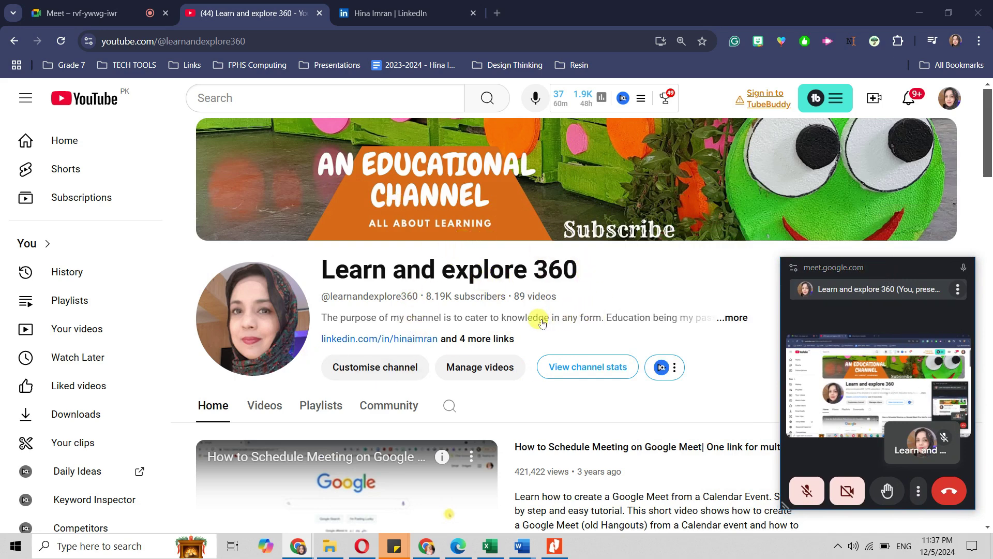
pyautogui.scroll(-2, 535, 324)
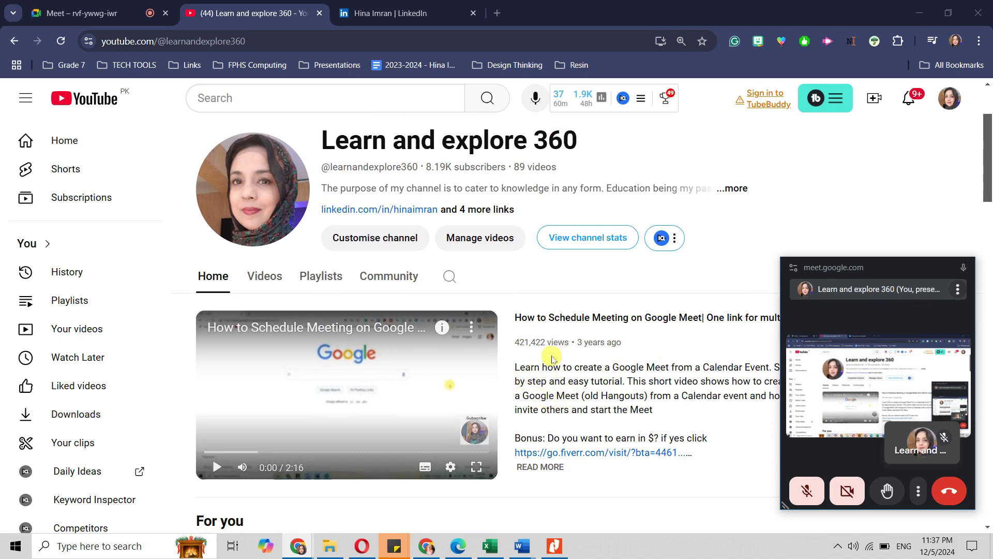
pyautogui.scroll(3, 542, 361)
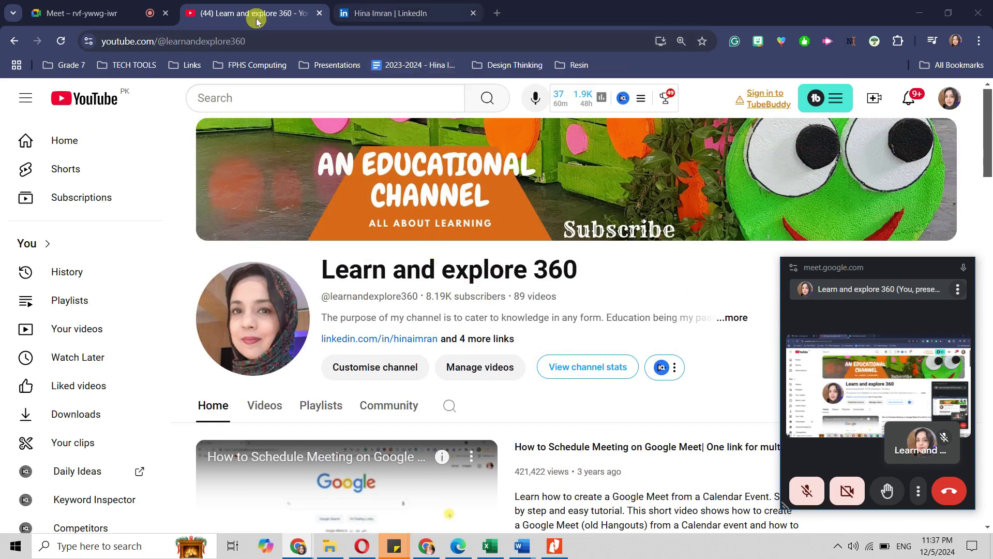
# Show the LinkedIn profile tab, moving the floating call window centre, left, then right
pyautogui.click(383, 14)
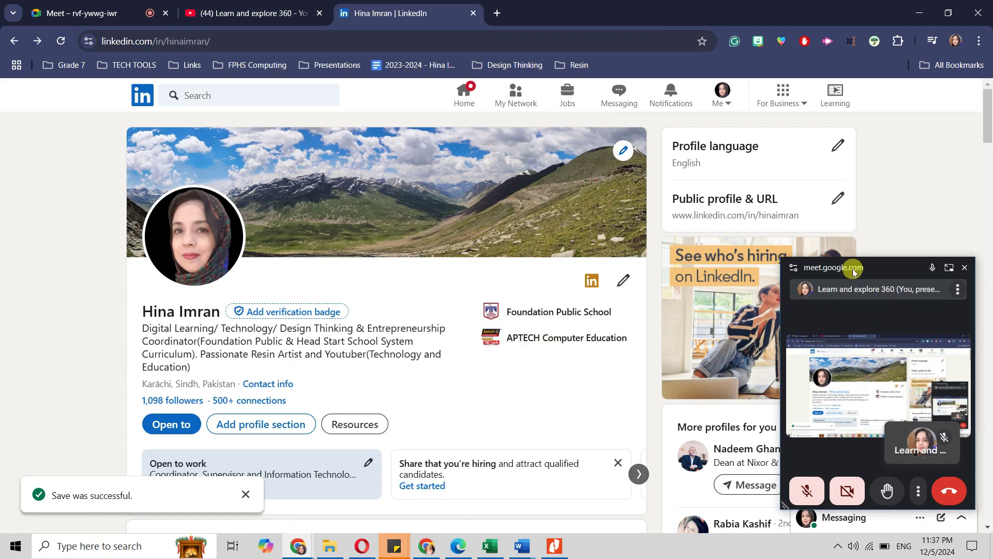
pyautogui.moveTo(882, 288); pyautogui.dragTo(618, 236)
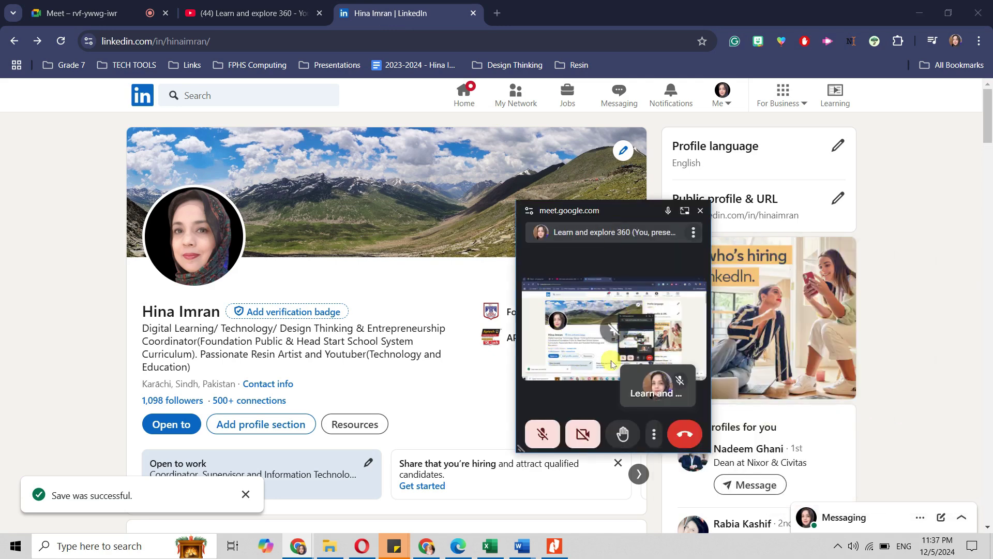
pyautogui.moveTo(590, 342)
pyautogui.moveTo(601, 211)
pyautogui.mouseDown()
pyautogui.moveTo(275, 264)
pyautogui.moveTo(238, 258)
pyautogui.mouseUp()
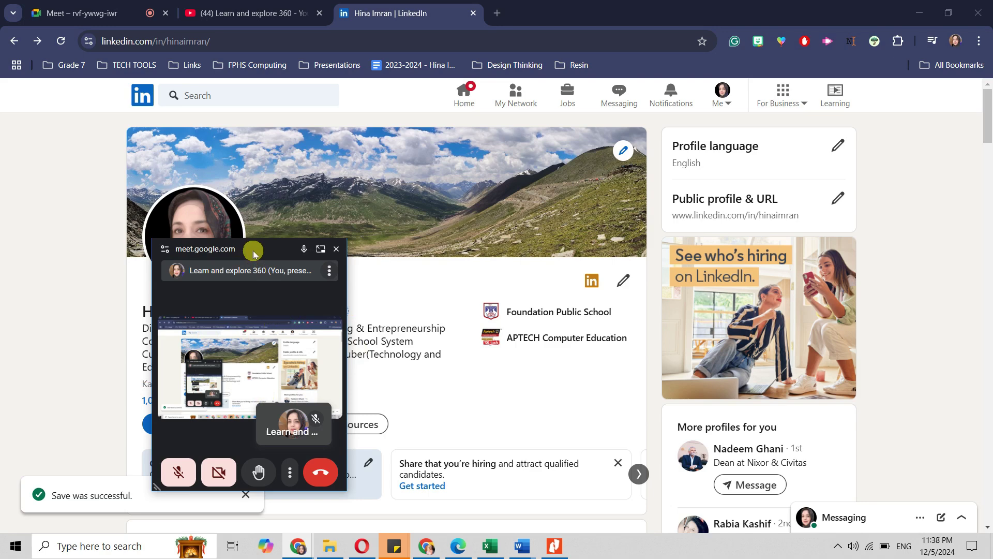
pyautogui.moveTo(255, 253); pyautogui.dragTo(800, 260)
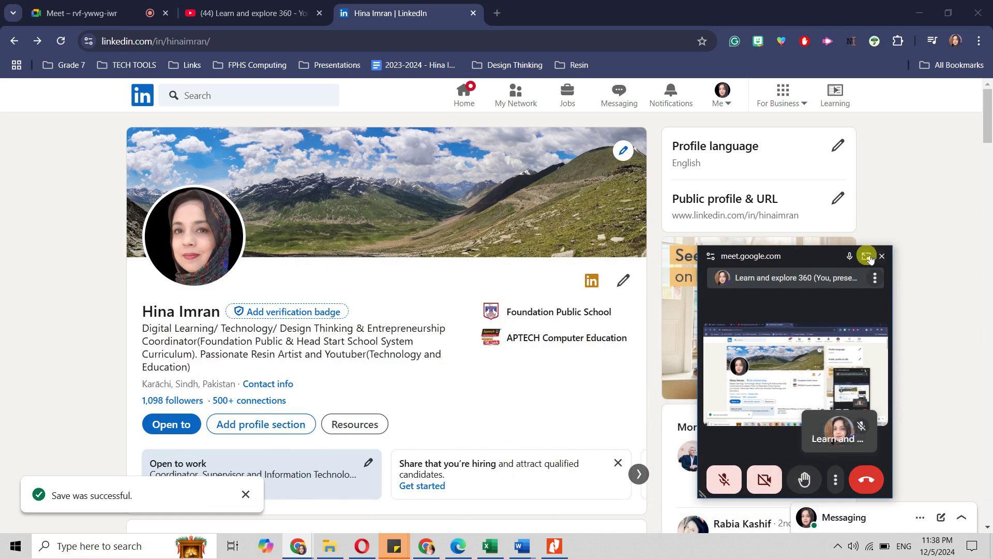
# Back in the Meet tab, choose Present something else from the presentation options
pyautogui.click(866, 256)
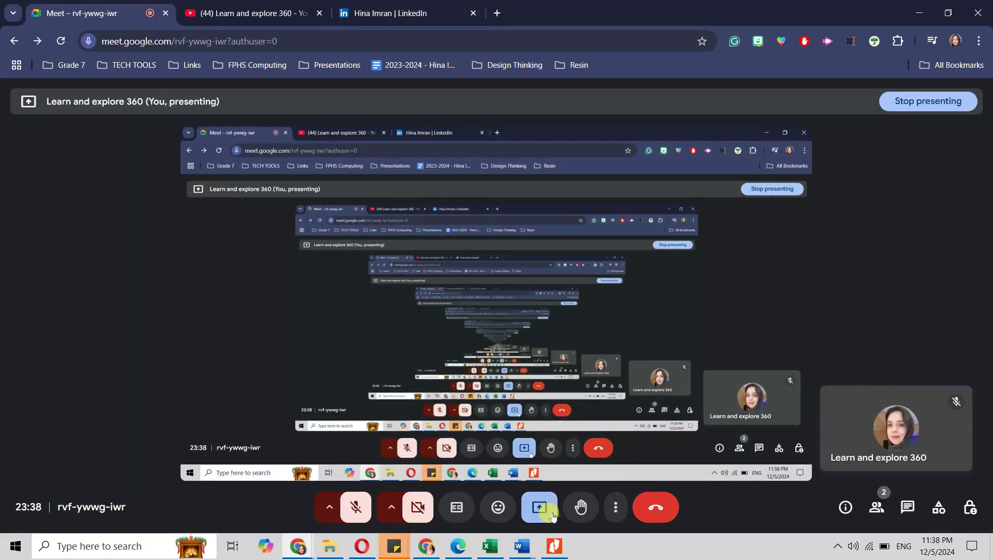
pyautogui.click(539, 506)
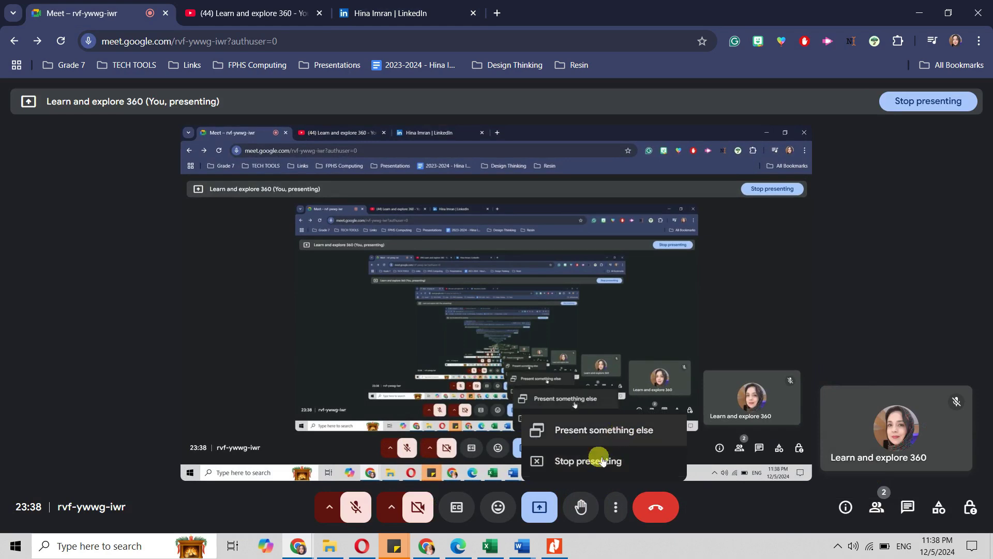
pyautogui.click(539, 509)
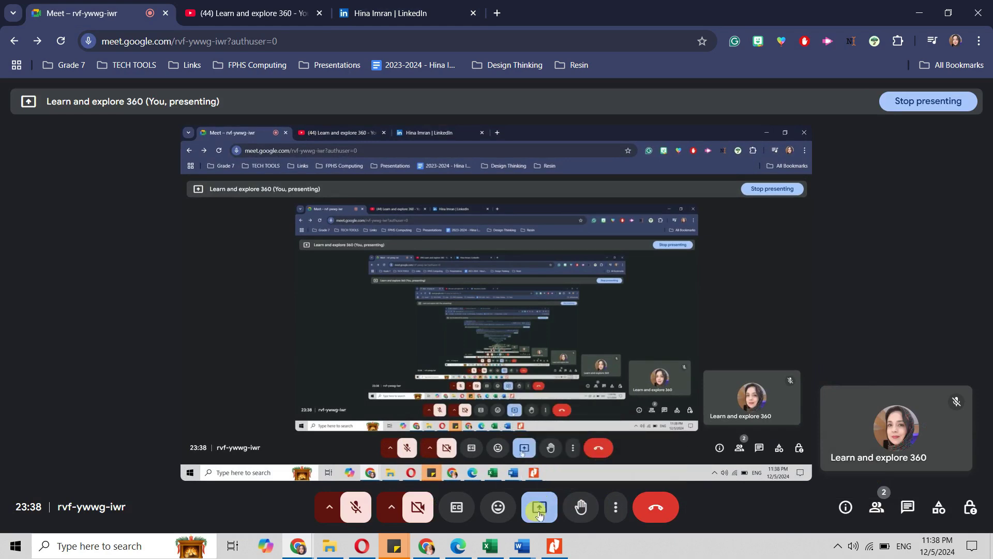
pyautogui.click(539, 508)
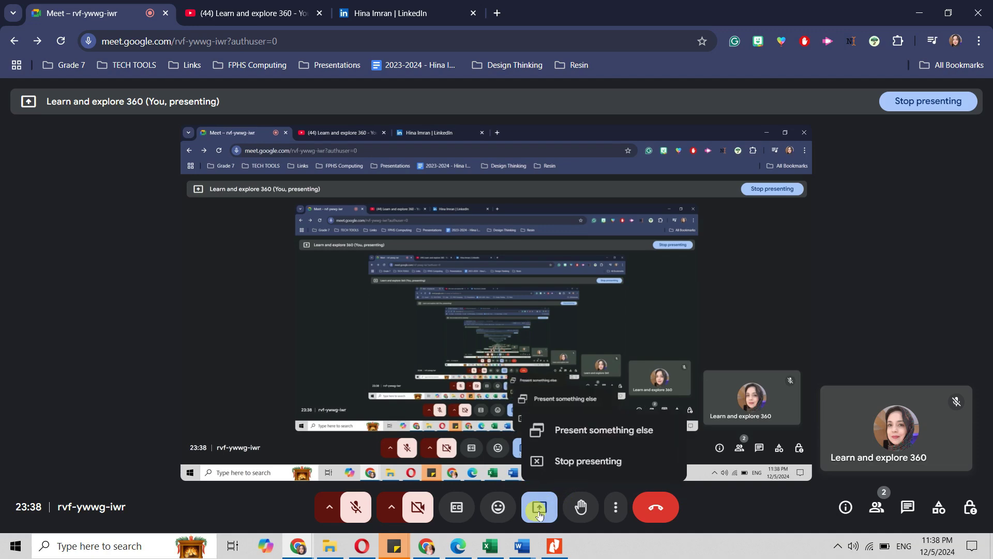
pyautogui.click(594, 432)
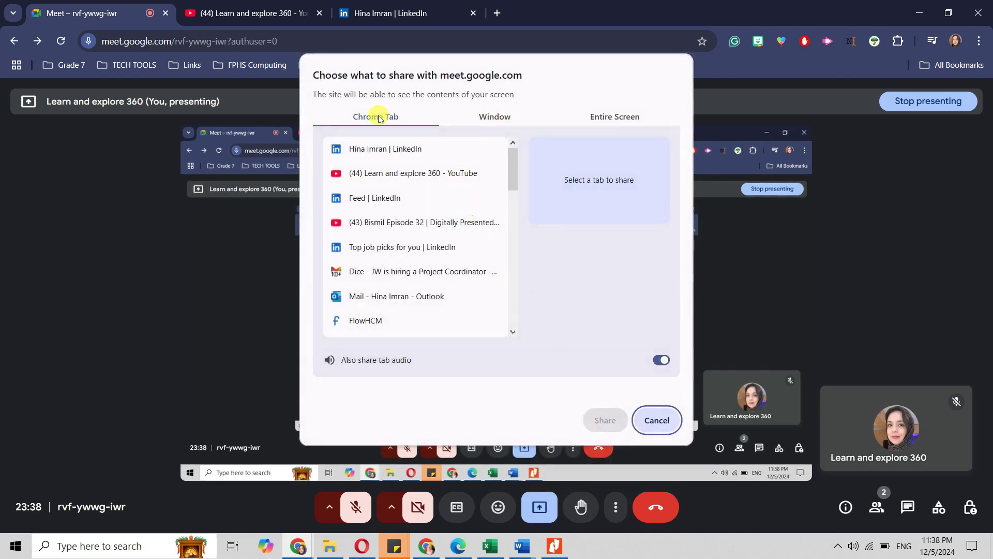
# Share the Your World script.docx window from the Window tab
pyautogui.click(495, 121)
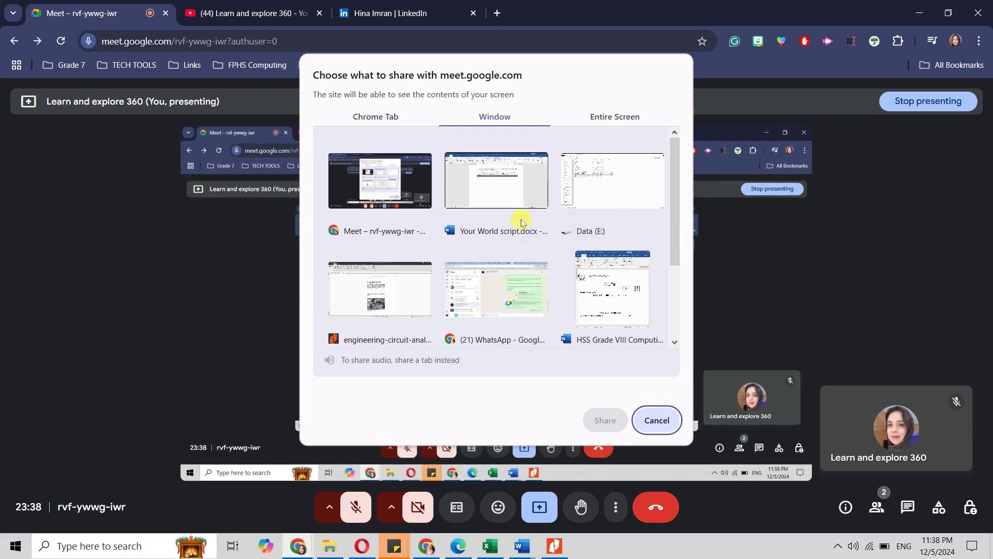
pyautogui.click(503, 183)
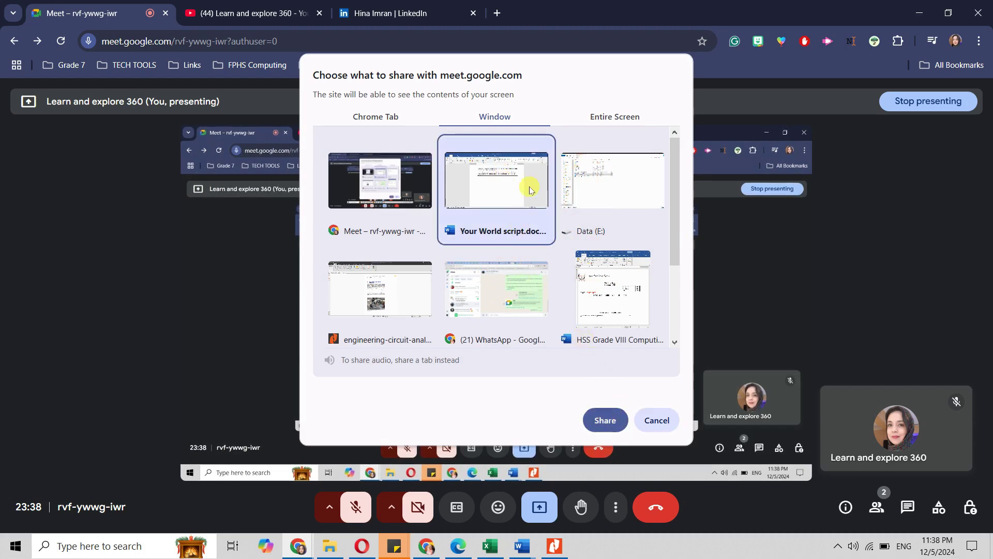
pyautogui.click(605, 419)
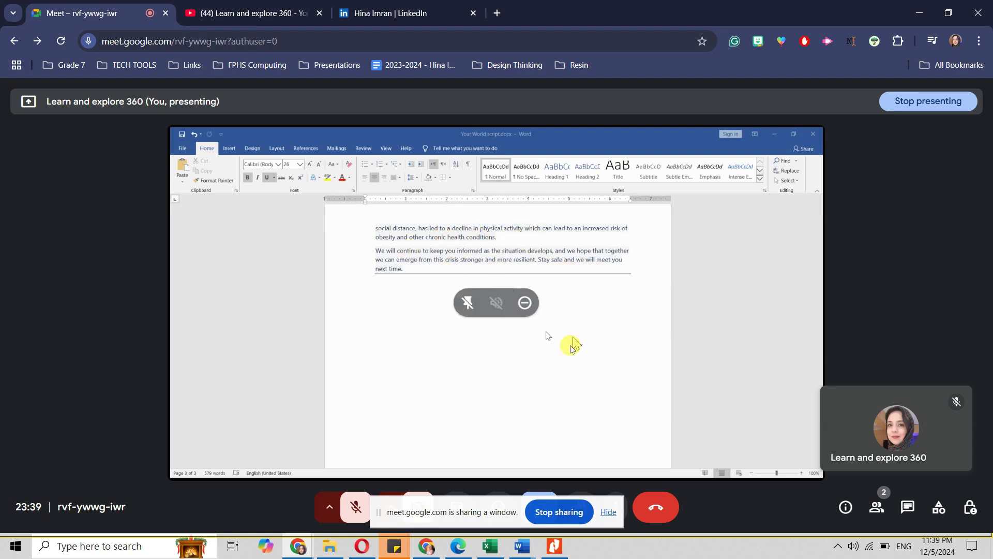
# Bring the Word script forward, click into the News Scene paragraph, then preview browser windows
pyautogui.moveTo(522, 546)
pyautogui.click(822, 505)
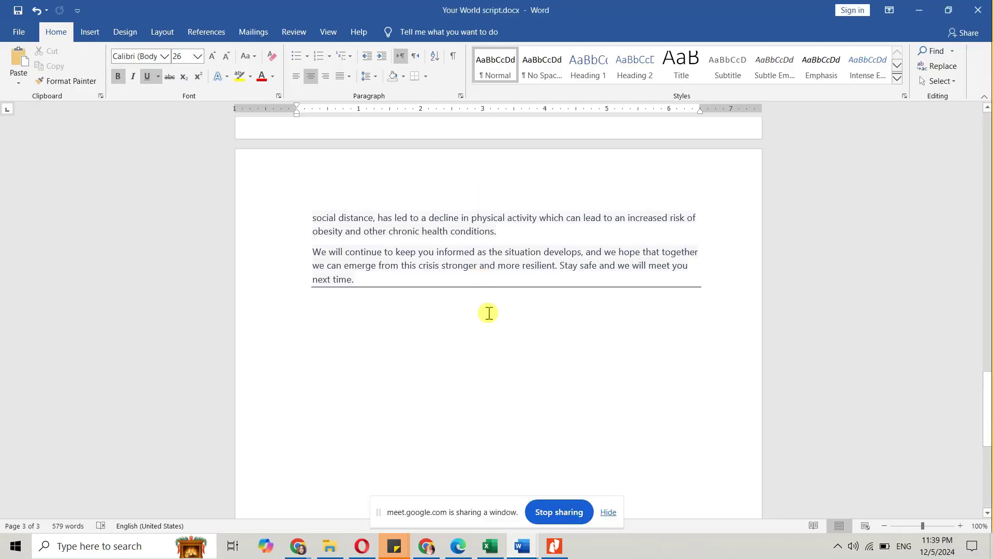
pyautogui.scroll(4, 488, 314)
pyautogui.scroll(4, 488, 314)
pyautogui.scroll(2, 488, 315)
pyautogui.scroll(4, 488, 314)
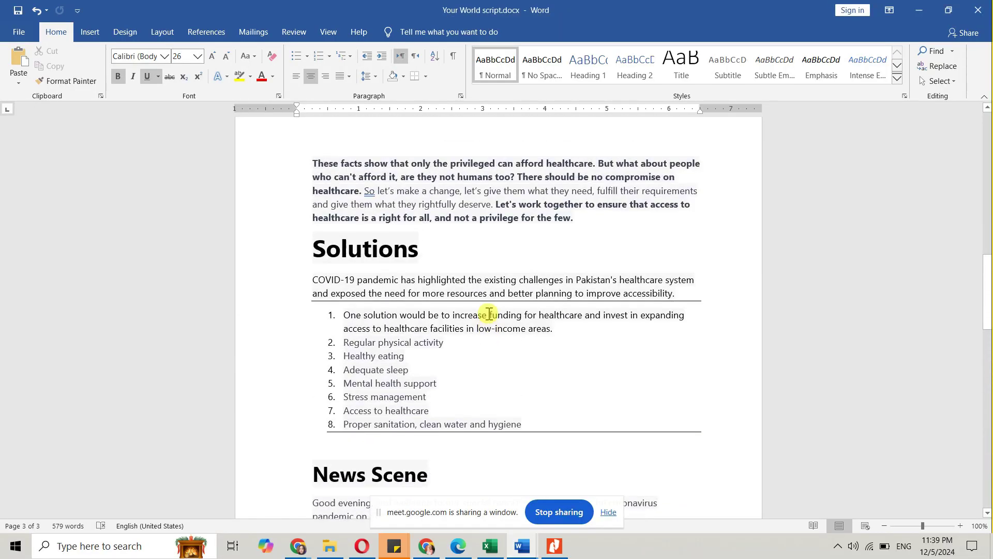
pyautogui.scroll(3, 488, 314)
pyautogui.scroll(2, 544, 388)
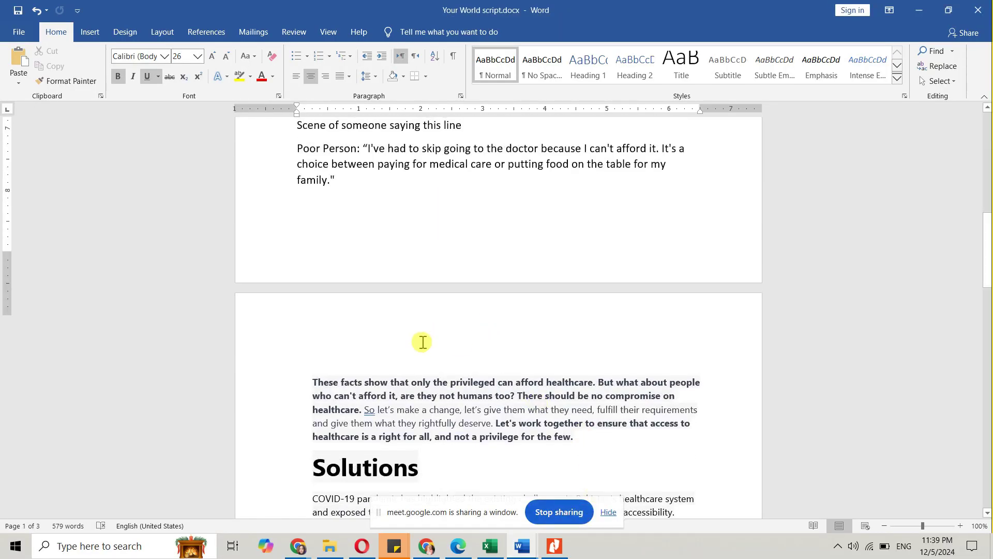
pyautogui.scroll(3, 421, 340)
pyautogui.scroll(2, 421, 339)
pyautogui.scroll(3, 433, 305)
pyautogui.scroll(1, 434, 304)
pyautogui.scroll(-2, 433, 305)
pyautogui.scroll(-2, 433, 304)
pyautogui.scroll(-3, 444, 267)
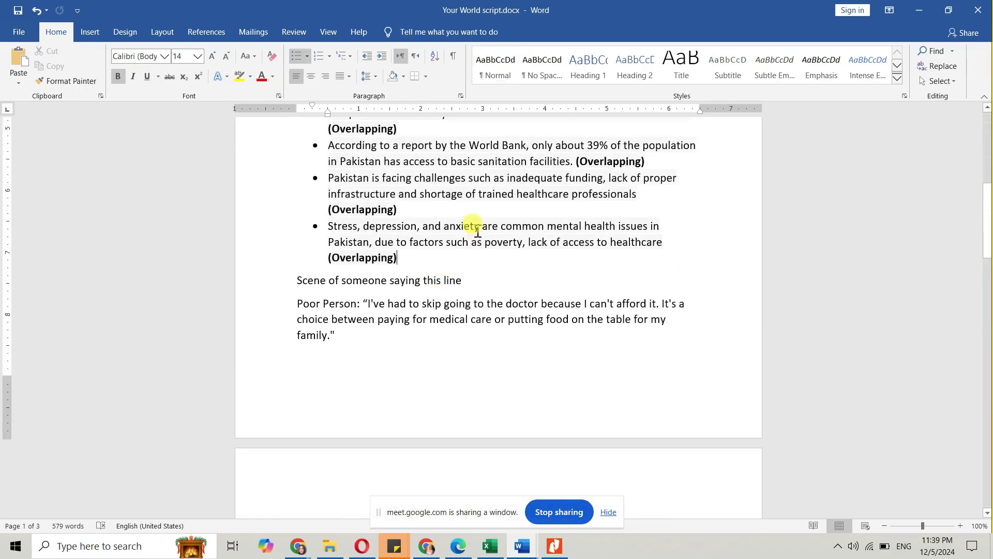
pyautogui.scroll(-3, 444, 267)
pyautogui.scroll(-3, 467, 209)
pyautogui.scroll(-2, 469, 226)
pyautogui.scroll(-3, 468, 226)
pyautogui.click(331, 224)
pyautogui.click(318, 381)
pyautogui.scroll(-2, 450, 364)
pyautogui.moveTo(313, 288)
pyautogui.mouseDown()
pyautogui.moveTo(467, 352)
pyautogui.moveTo(574, 443)
pyautogui.mouseUp()
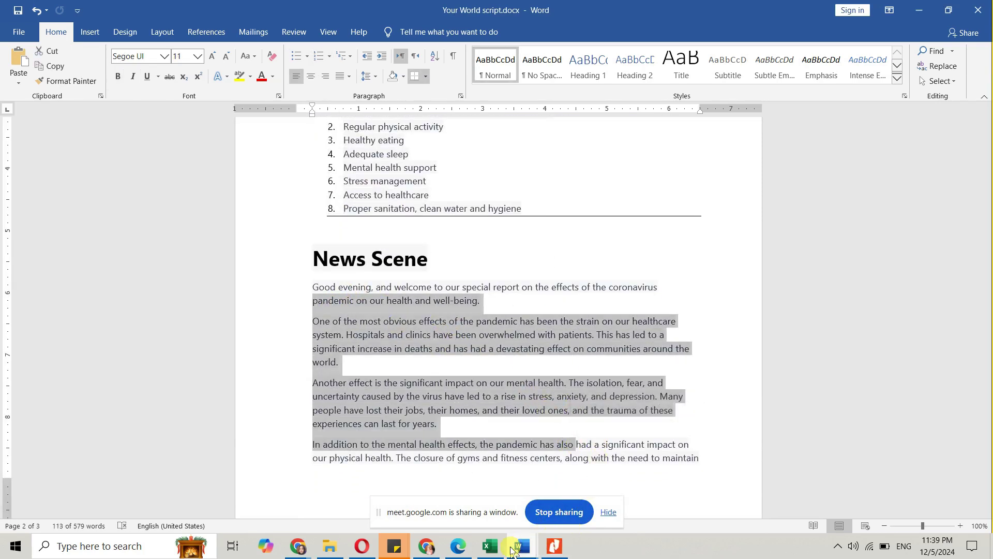
pyautogui.click(300, 547)
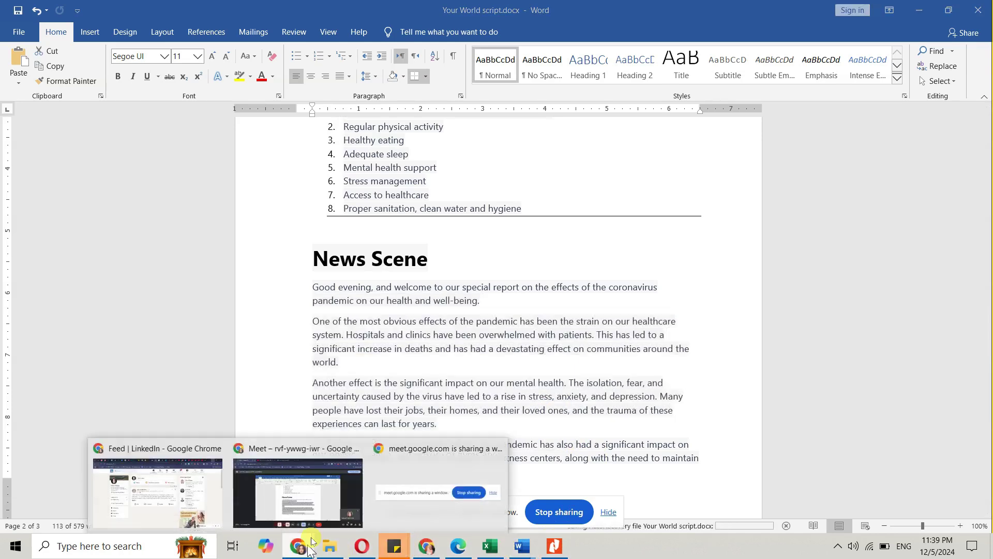
# Share the Learn and explore 360 YouTube tab through Present something else
pyautogui.click(303, 513)
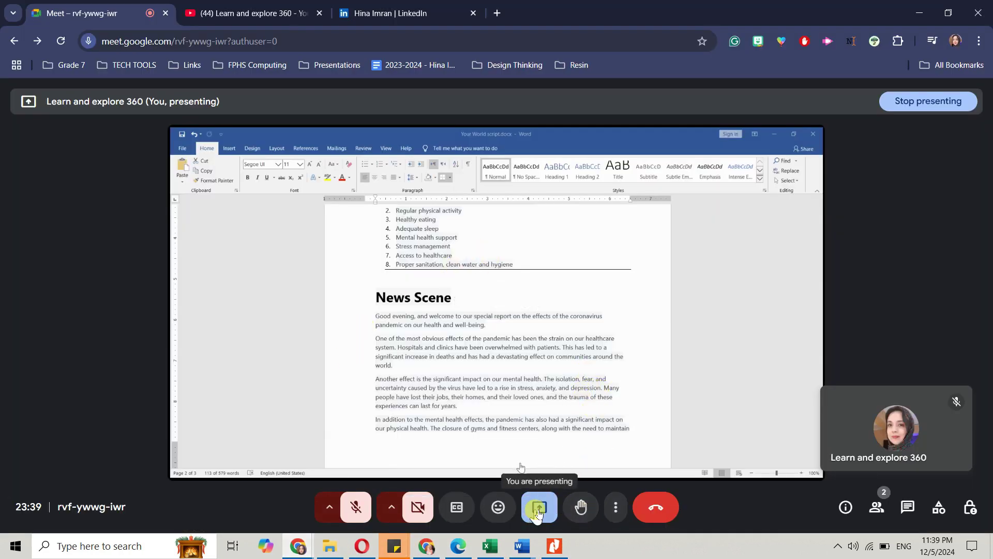
pyautogui.click(539, 508)
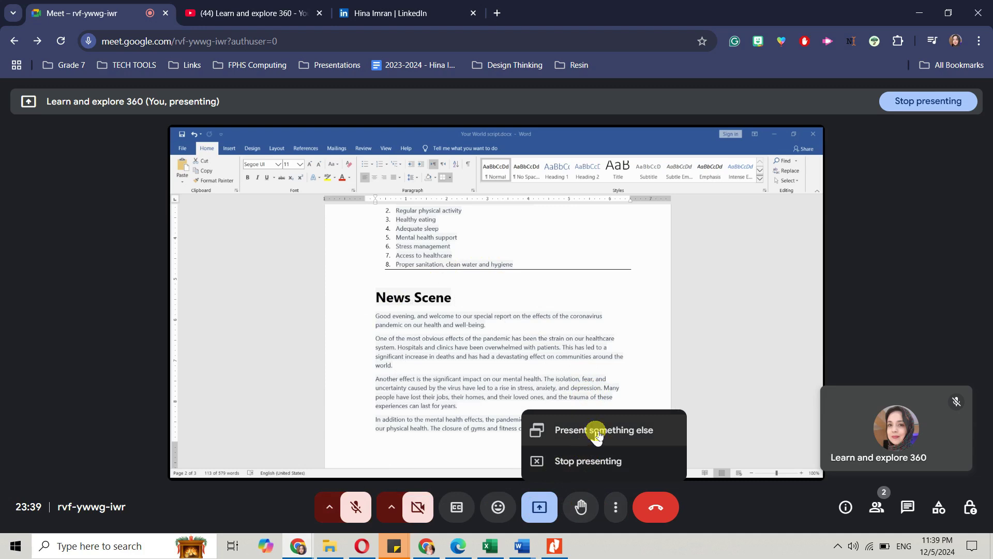
pyautogui.click(598, 435)
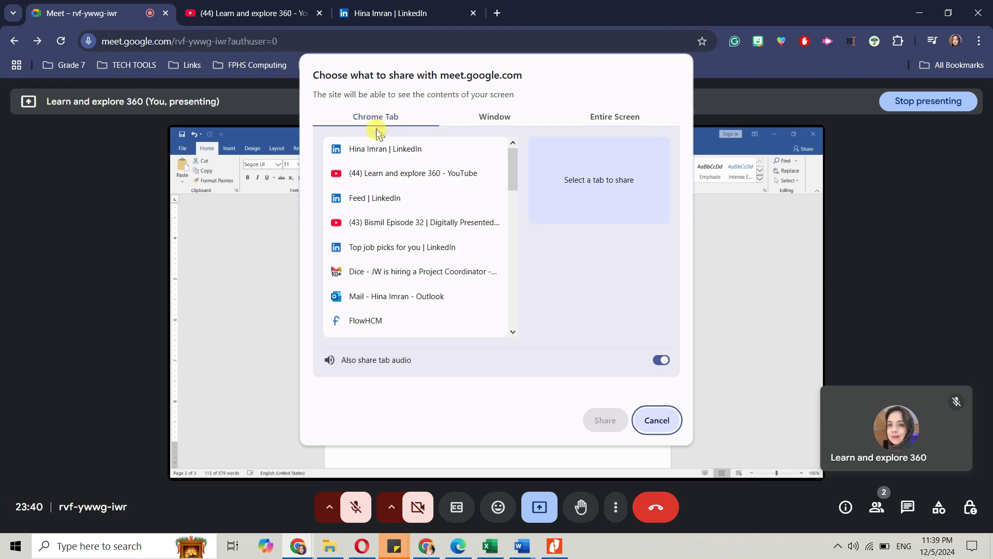
pyautogui.click(419, 175)
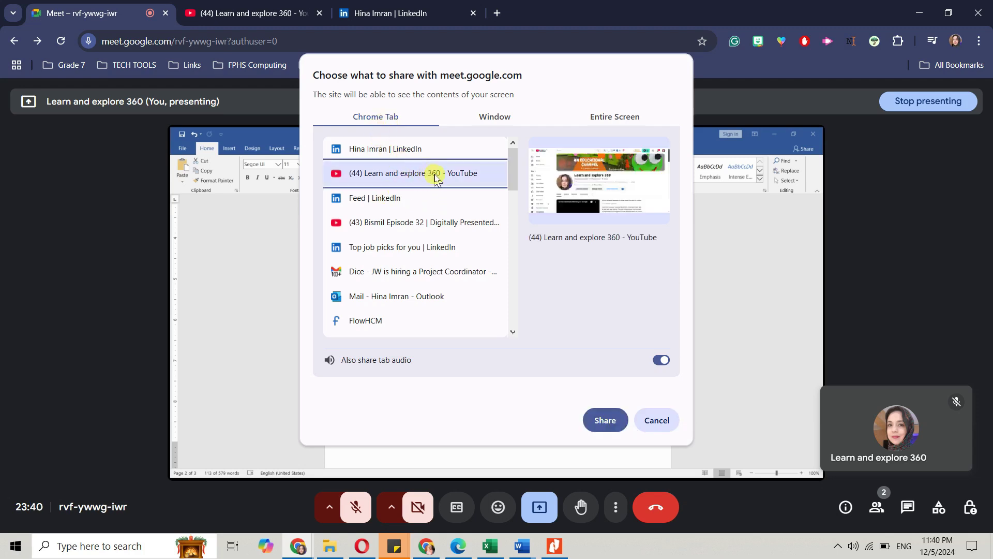
pyautogui.click(605, 420)
pyautogui.moveTo(245, 13)
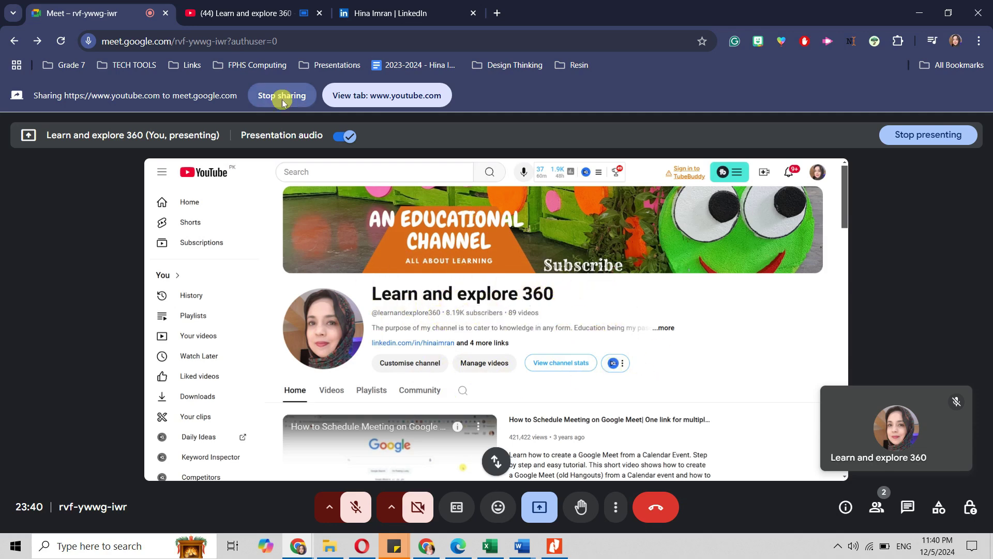
# Bring the shared YouTube channel tab forward and move the floating Meet window aside
pyautogui.click(247, 16)
pyautogui.moveTo(795, 365)
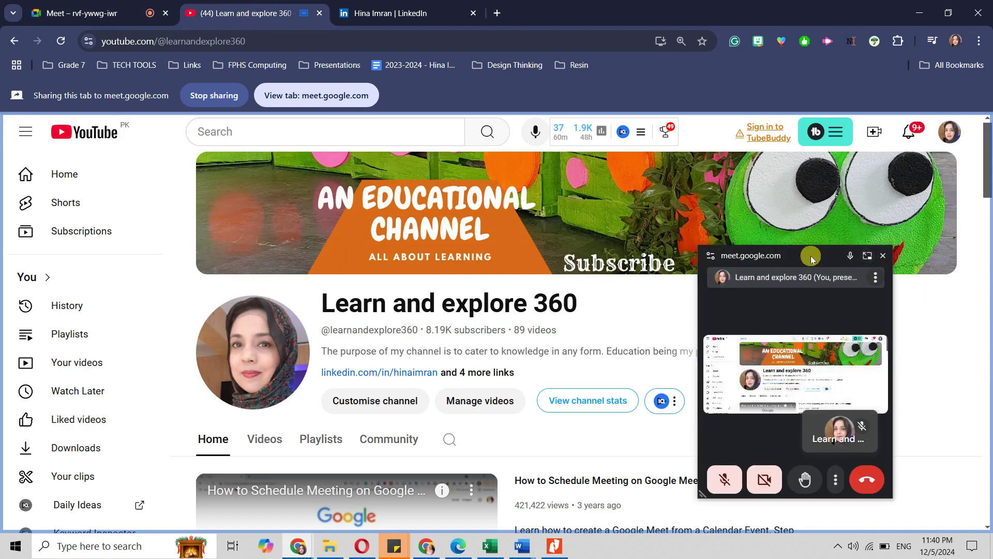
pyautogui.moveTo(813, 257); pyautogui.dragTo(854, 200)
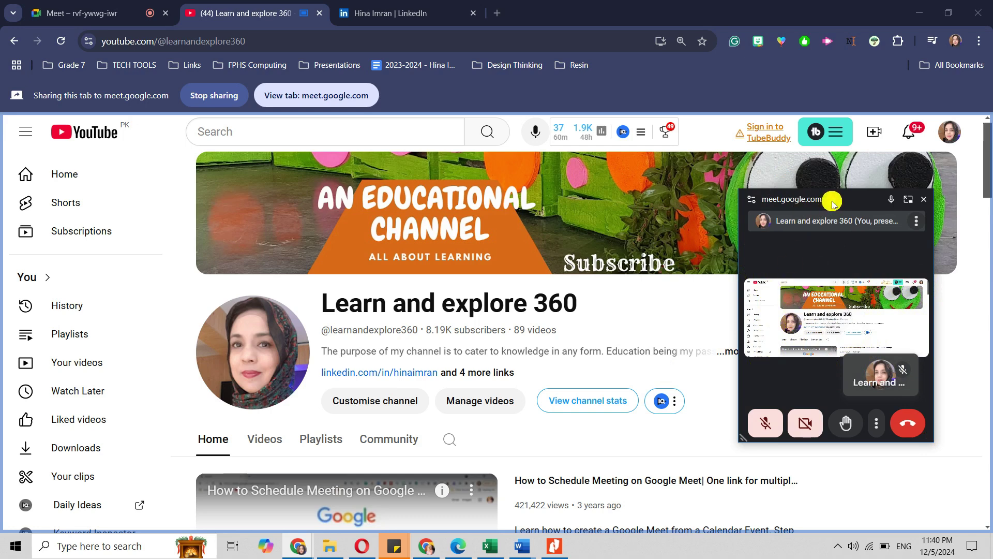
pyautogui.moveTo(832, 201); pyautogui.dragTo(869, 220)
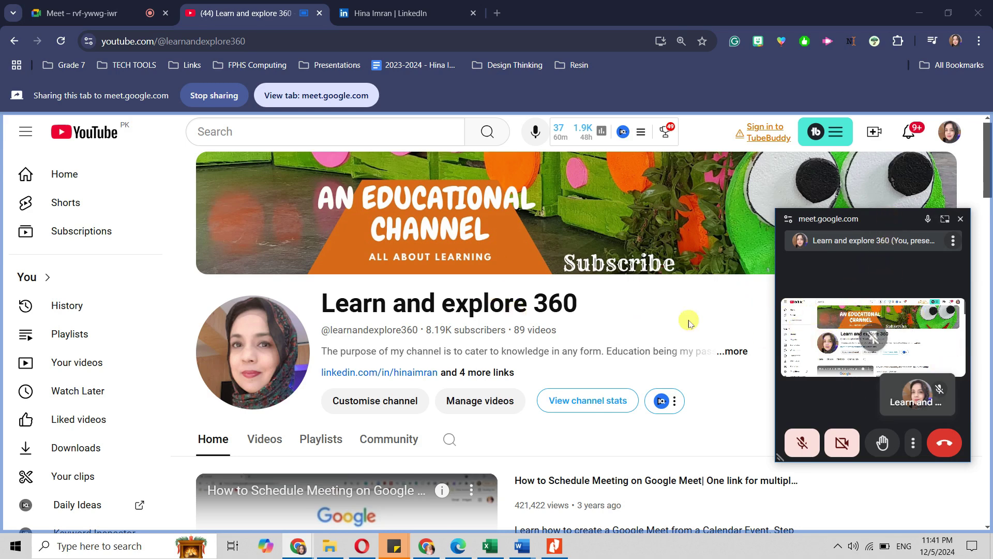
pyautogui.scroll(-3, 413, 289)
pyautogui.scroll(-5, 465, 291)
pyautogui.scroll(-3, 523, 289)
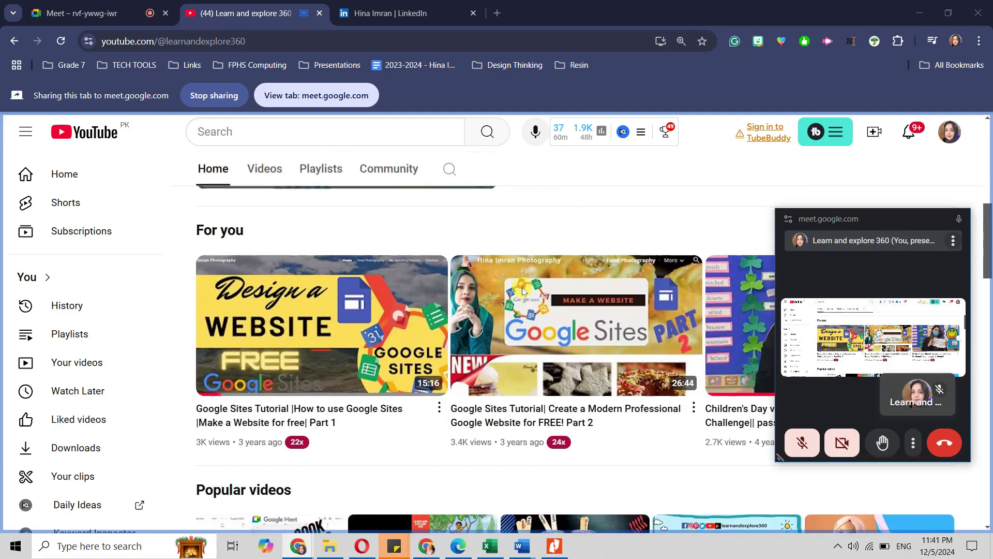
pyautogui.scroll(-3, 522, 290)
pyautogui.scroll(-4, 523, 289)
pyautogui.scroll(-3, 528, 293)
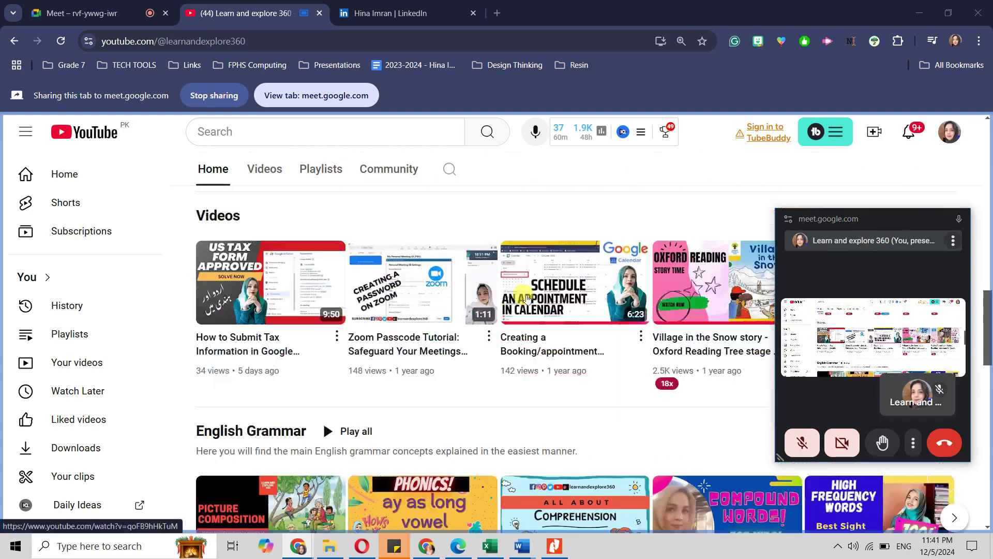
pyautogui.scroll(-3, 528, 293)
pyautogui.scroll(-2, 528, 294)
pyautogui.scroll(6, 517, 302)
pyautogui.scroll(5, 518, 304)
pyautogui.scroll(5, 517, 303)
pyautogui.scroll(3, 518, 303)
pyautogui.scroll(3, 481, 333)
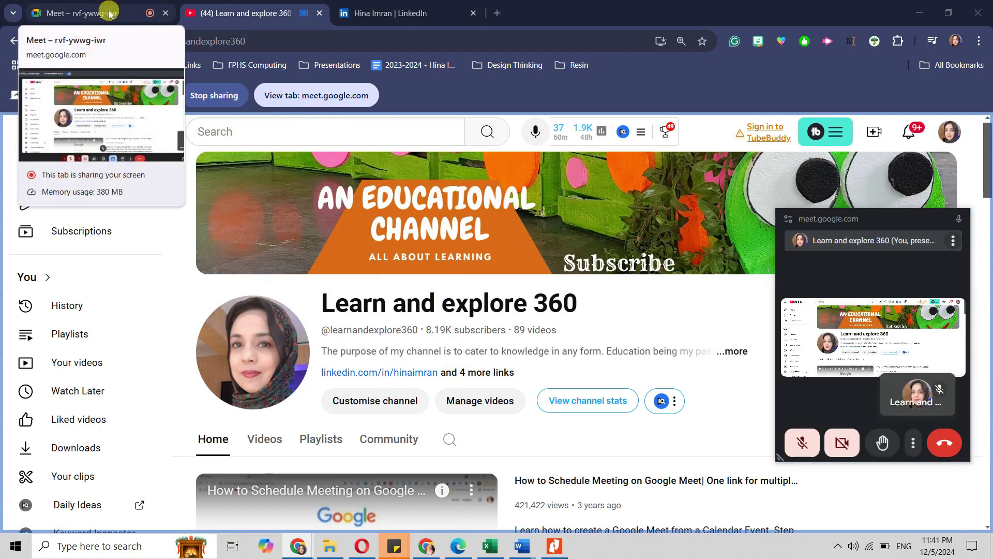
# Replace the YouTube tab with the LinkedIn profile tab as the shared content, then view it
pyautogui.click(82, 14)
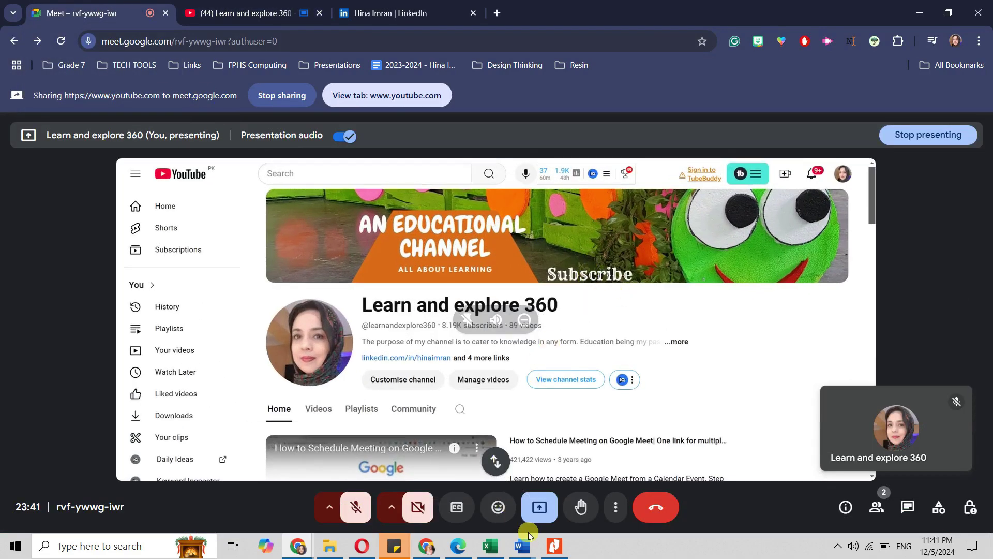
pyautogui.click(540, 506)
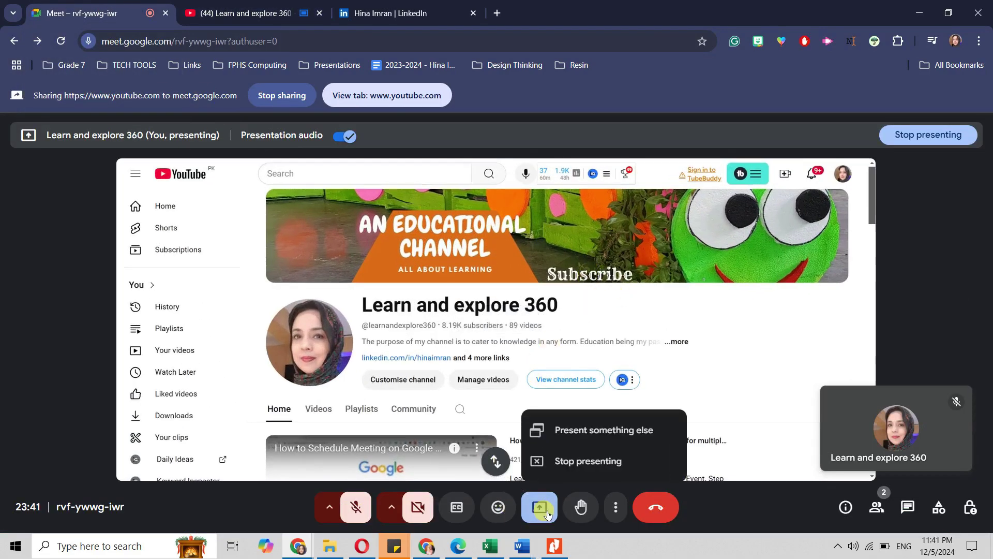
pyautogui.click(583, 433)
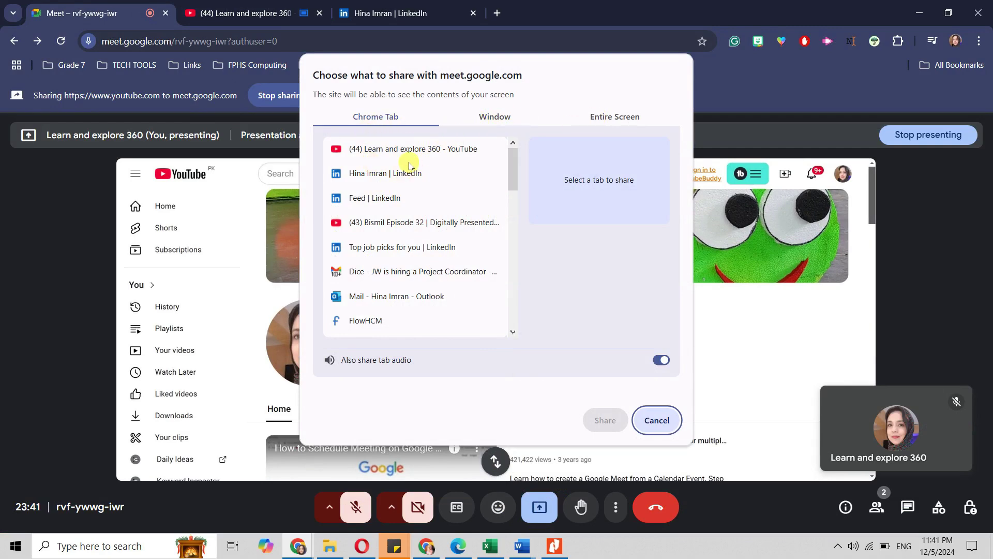
pyautogui.click(400, 175)
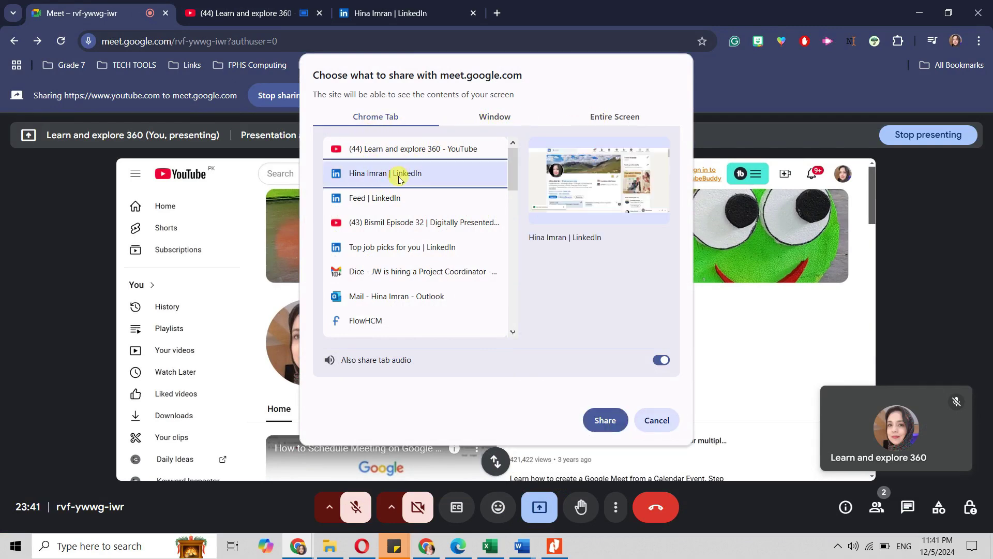
pyautogui.click(607, 421)
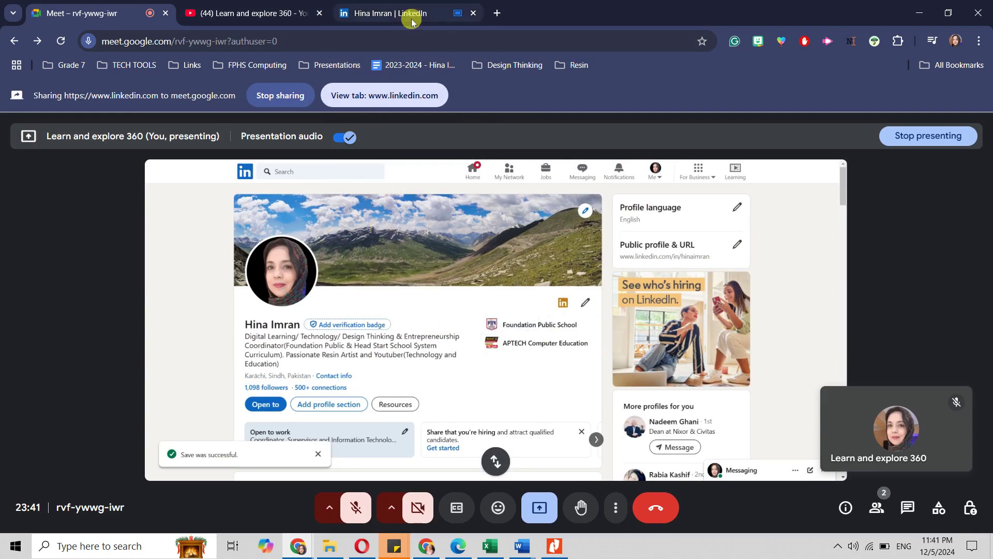
pyautogui.click(365, 12)
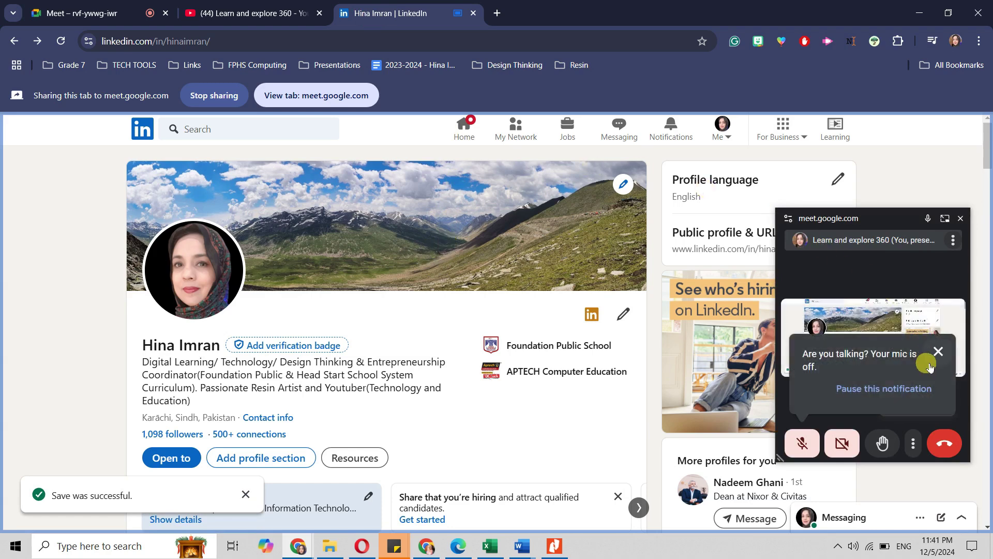
# Dismiss the 'Are you talking?' muted-microphone reminder in the floating Meet window
pyautogui.click(938, 352)
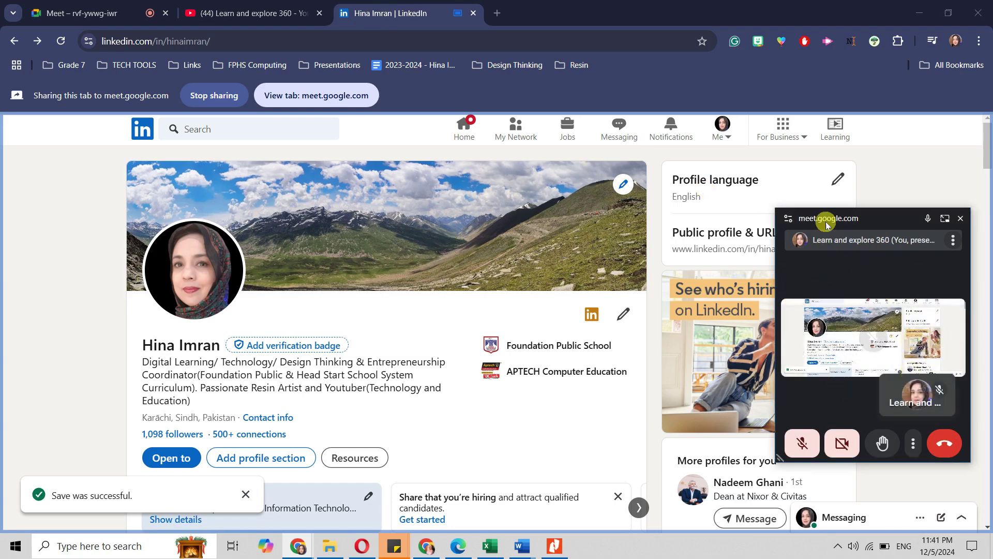
pyautogui.moveTo(873, 337)
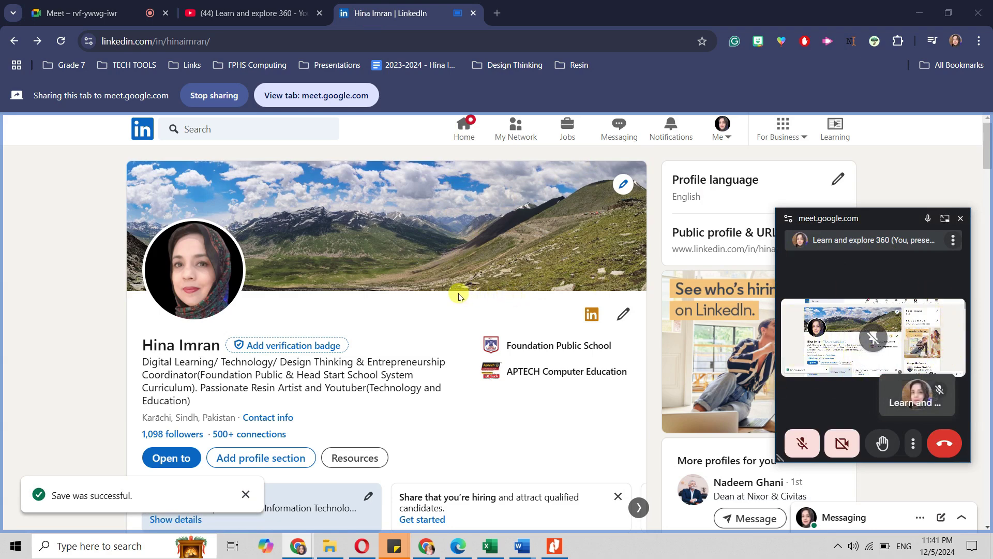
pyautogui.scroll(-4, 462, 294)
pyautogui.scroll(-3, 458, 295)
pyautogui.scroll(-2, 458, 295)
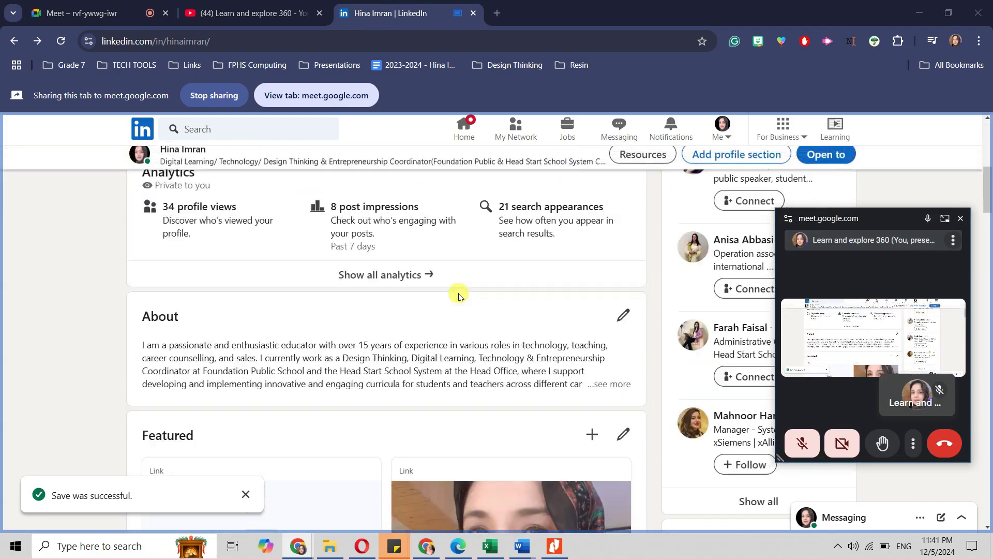
pyautogui.scroll(5, 457, 295)
pyautogui.scroll(4, 419, 316)
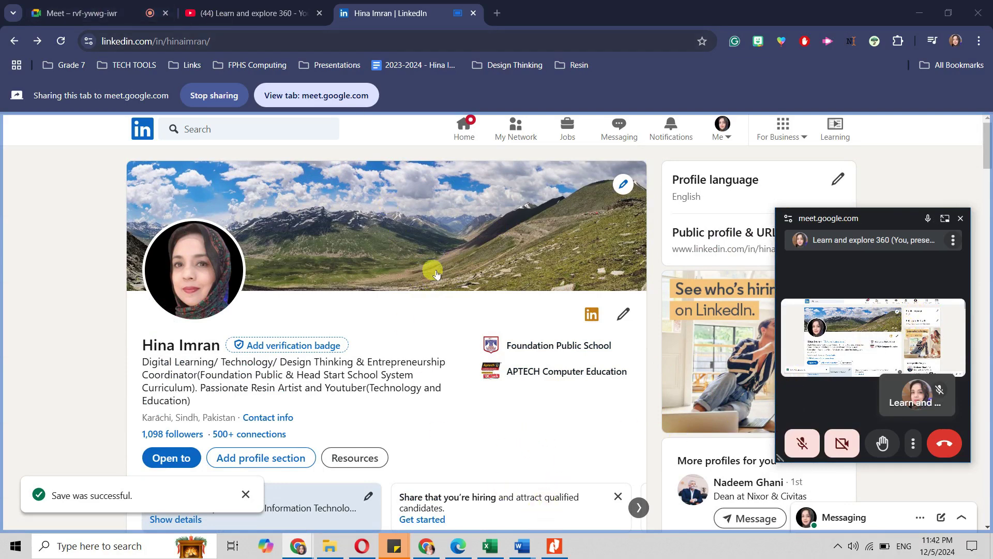
# End the LinkedIn tab presentation using Stop presenting from the Meet call
pyautogui.click(81, 14)
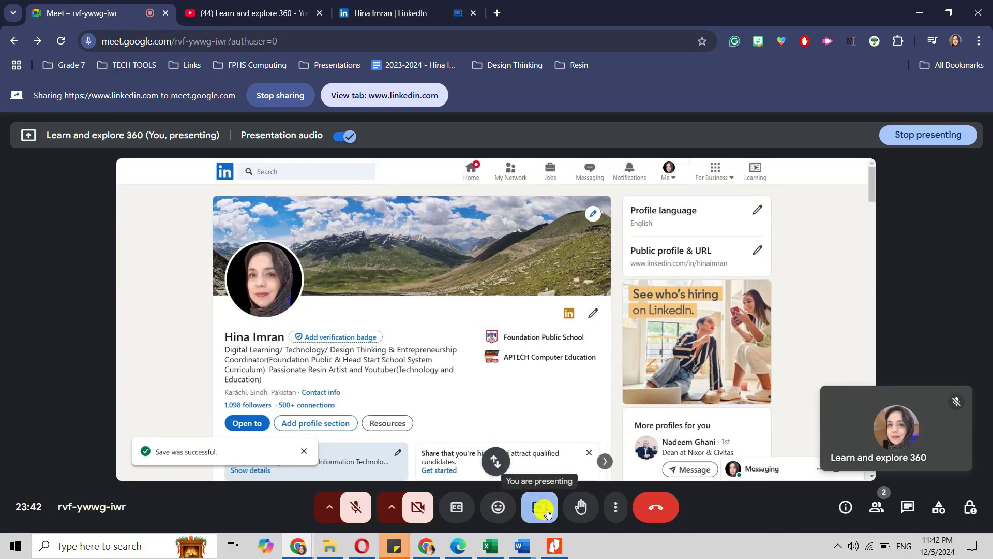
pyautogui.click(546, 512)
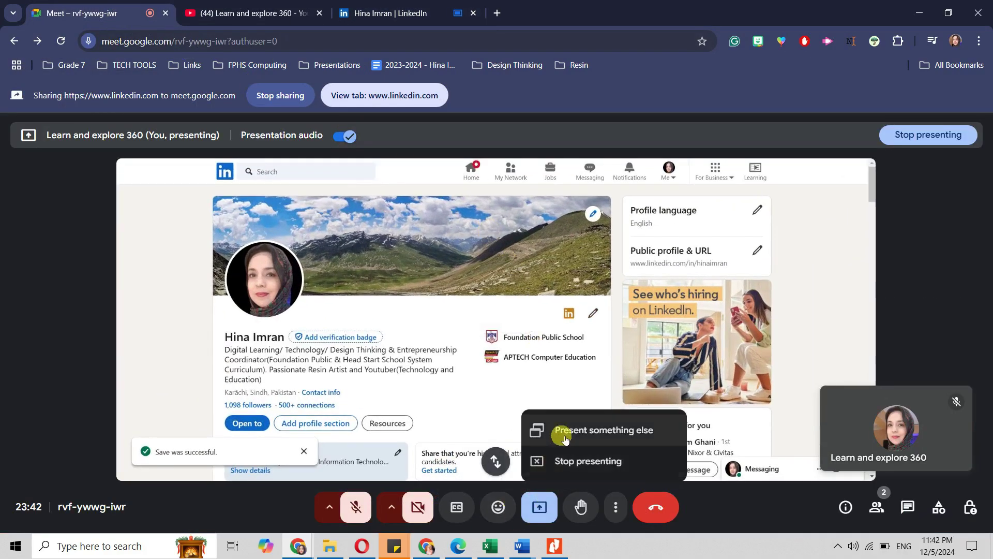
pyautogui.click(588, 461)
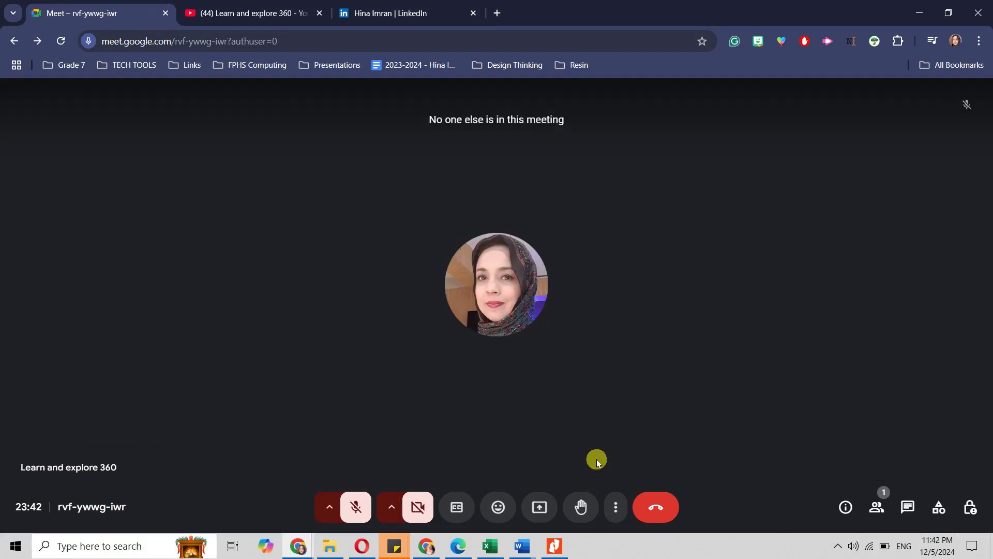